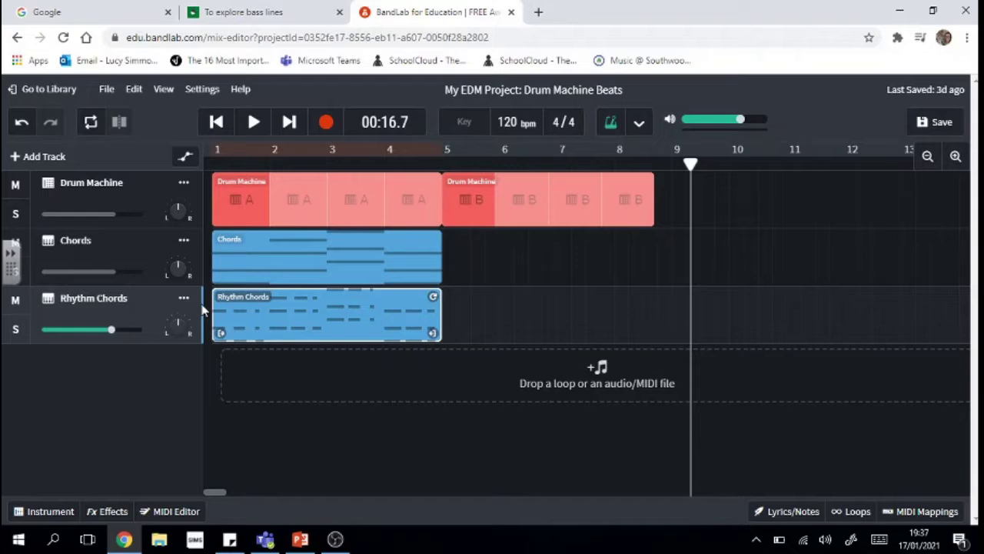
- Mute the Rhythm Chords track and drag the playhead back earlier in the song
left_click(15, 302)
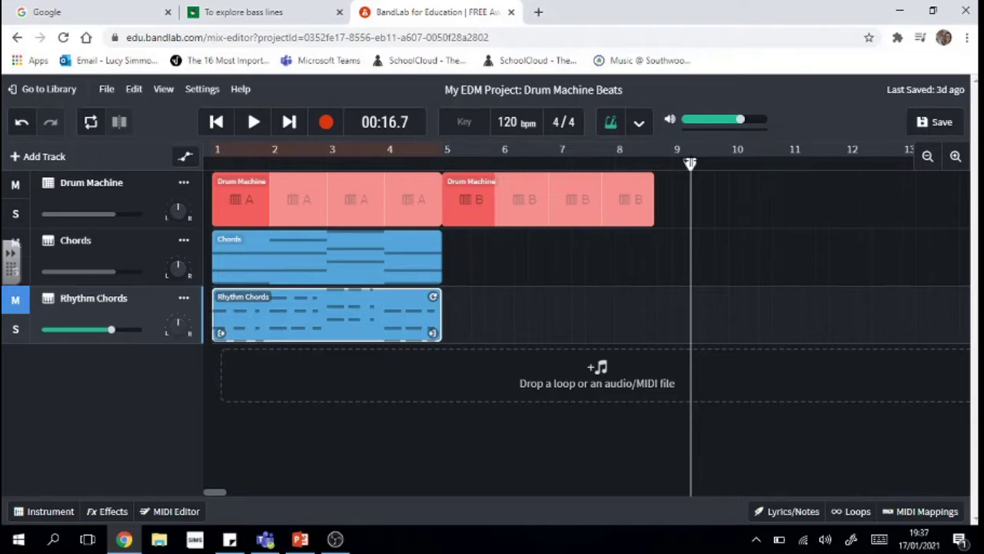
left_click_drag(690, 164, 213, 163)
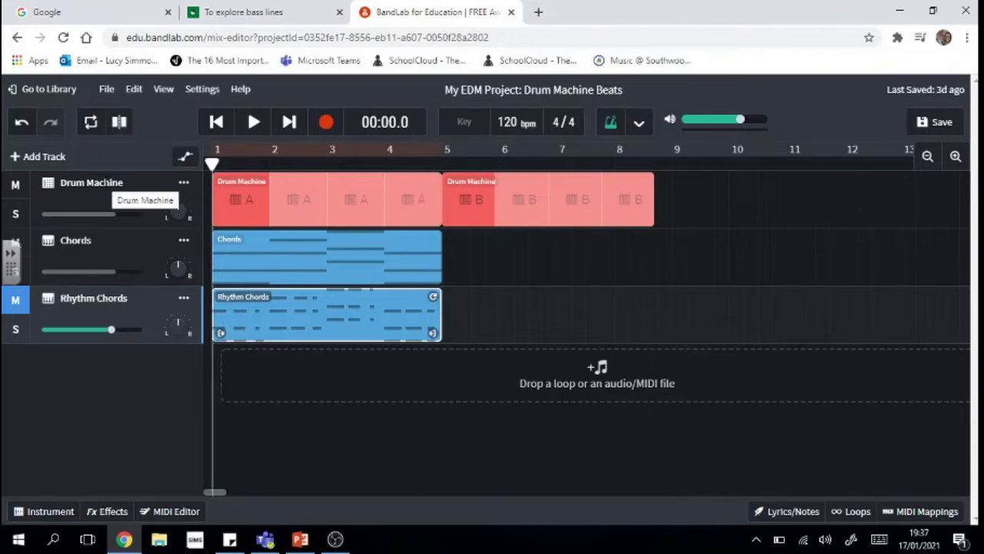
- Add a new instrument track and rename it 'Root Bassline'
left_click(43, 156)
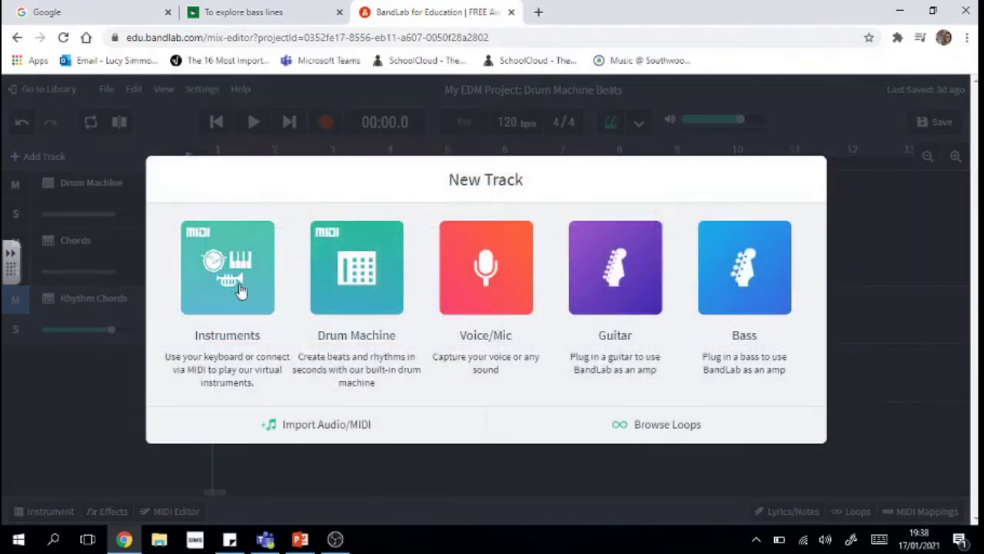
left_click(221, 281)
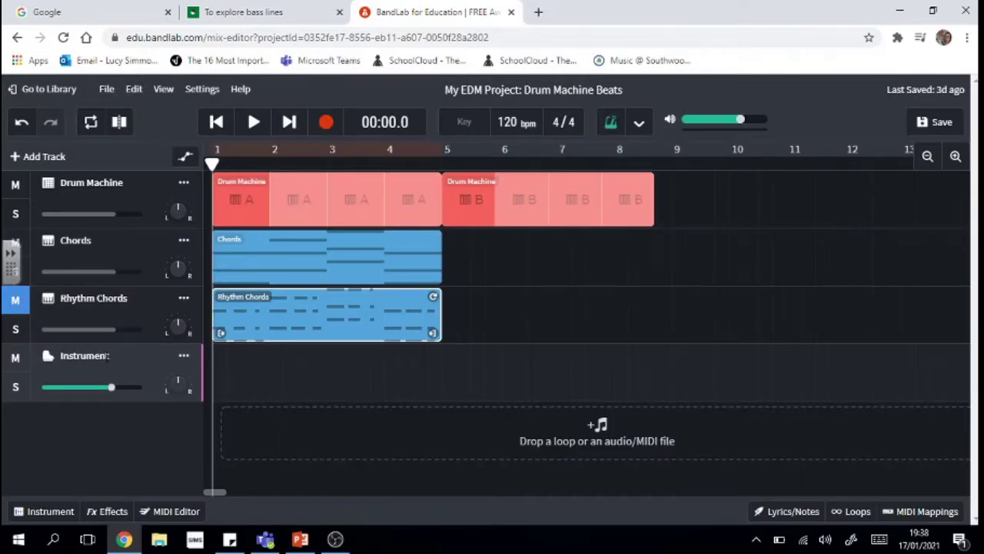
left_click(108, 355)
key("BackSpace")
key("BackSpace")
key("BackSpace")
key("BackSpace")
key("BackSpace")
key("BackSpace")
key("BackSpace")
key("BackSpace")
key("BackSpace")
key("BackSpace")
type("Root Bassline")
- Open the Root Bassline instrument panel and play a few test notes on the Grand Piano
left_click(48, 512)
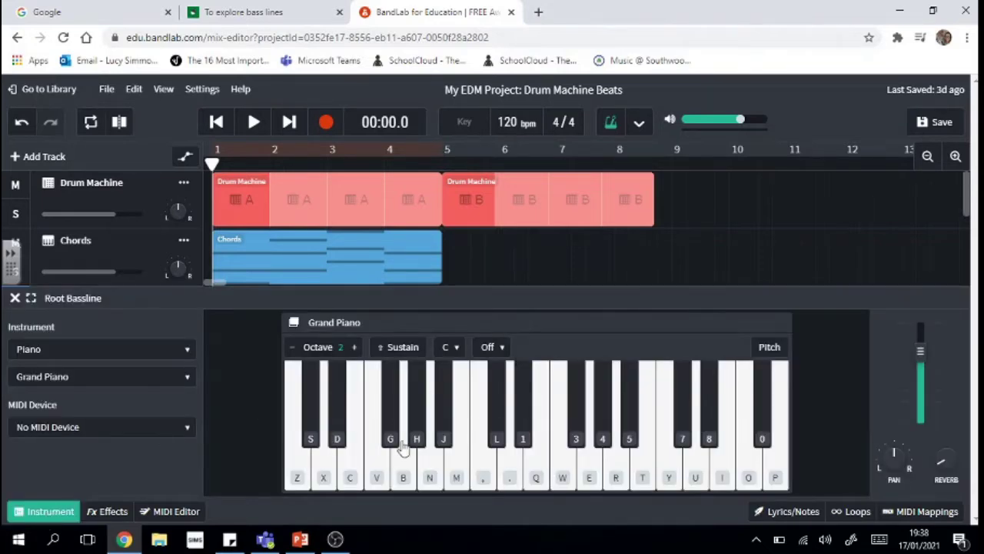
key("z")
key("x")
key("comma")
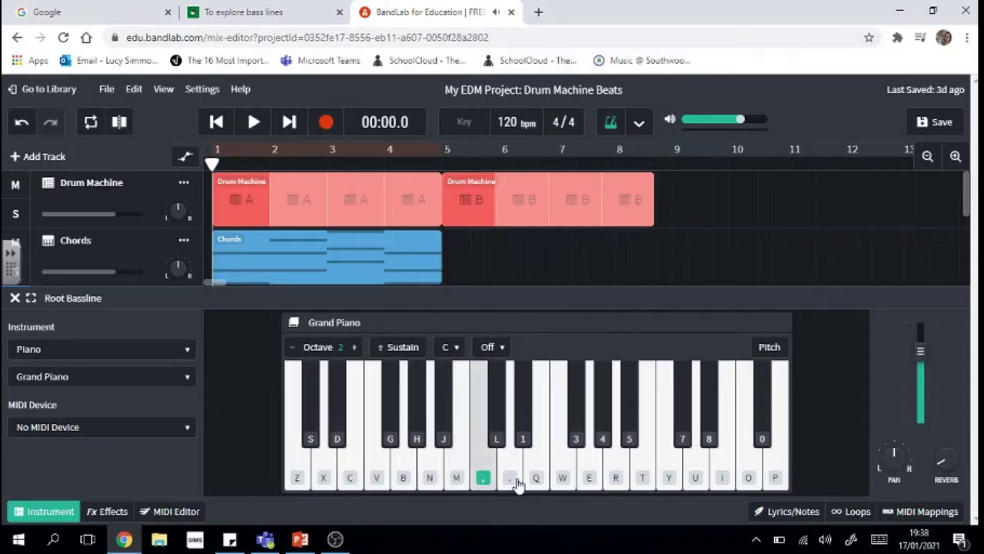
- Lower the keyboard octave from 2 to 1 and play notes to hear the lower range
left_click(296, 352)
key("z")
key("x")
key("c")
key("v")
key("n")
key("m")
- Change the Root Bassline instrument category to Synth Bass, keeping the Deep House preset
left_click(143, 351)
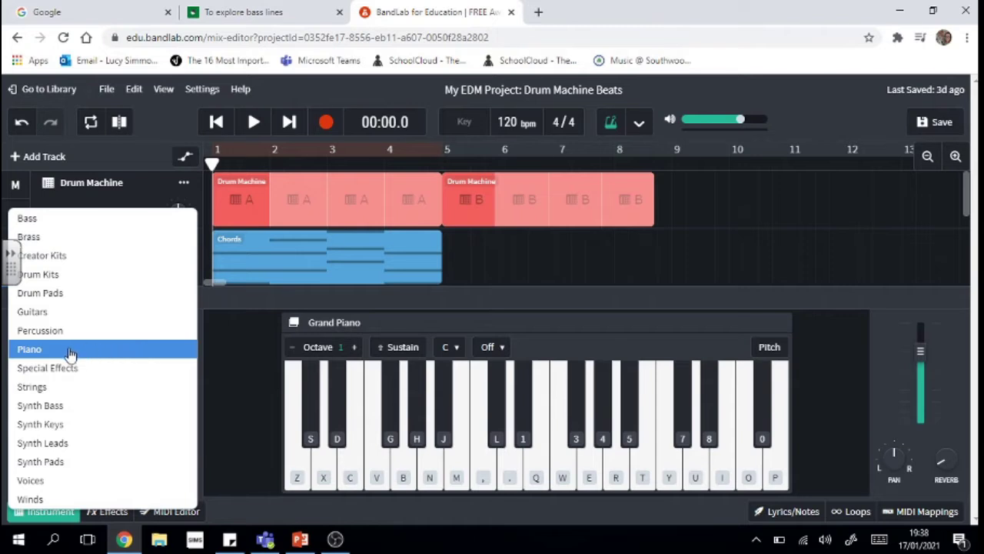
left_click(70, 410)
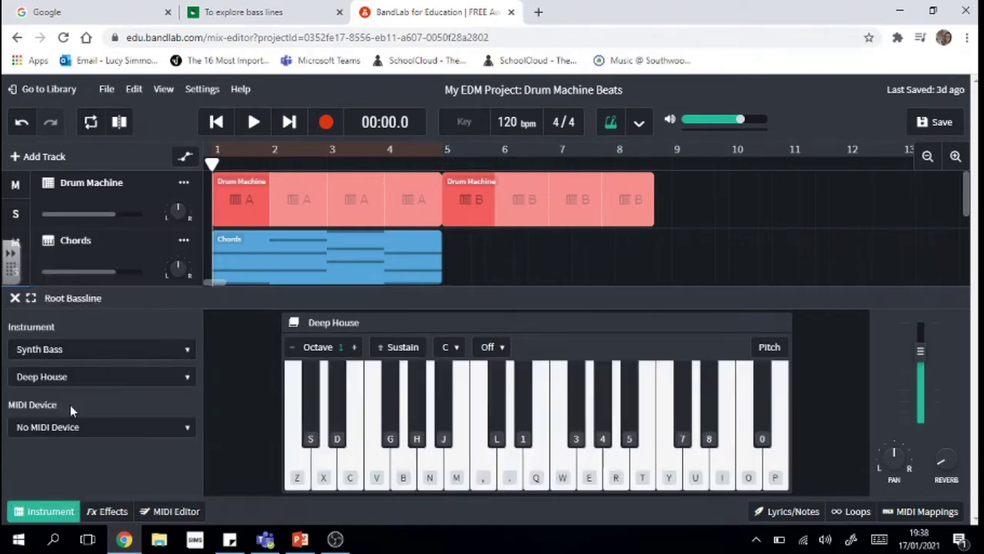
left_click(80, 381)
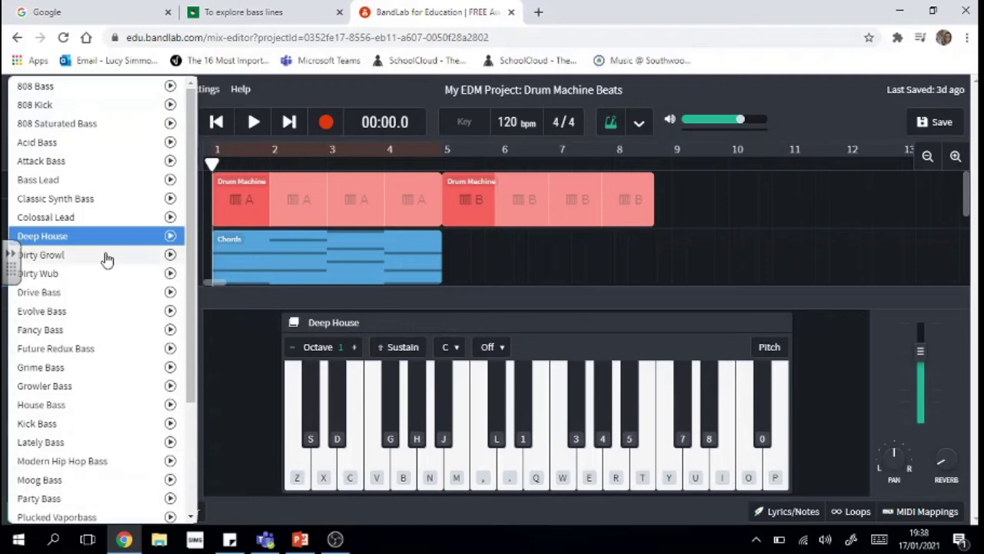
left_click(211, 422)
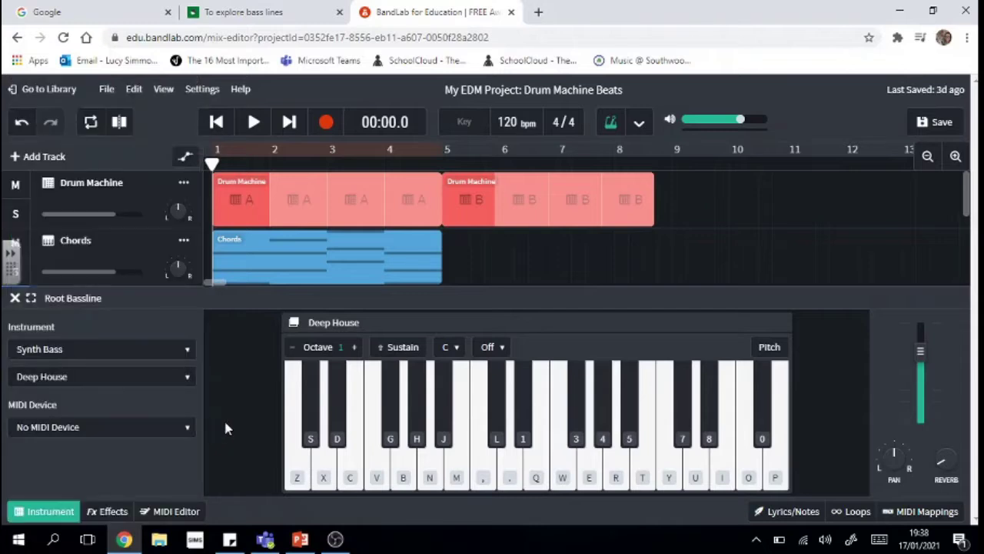
key("x")
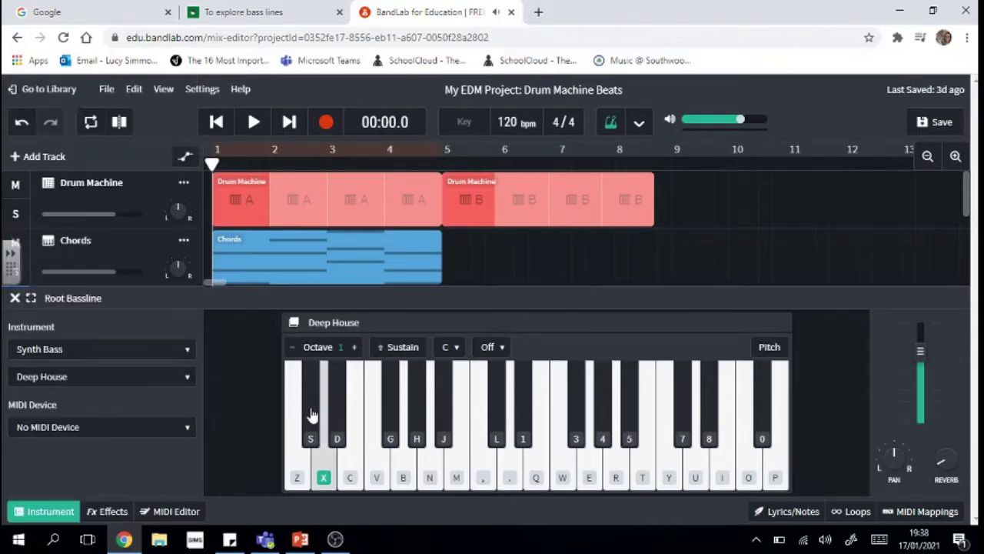
key("v")
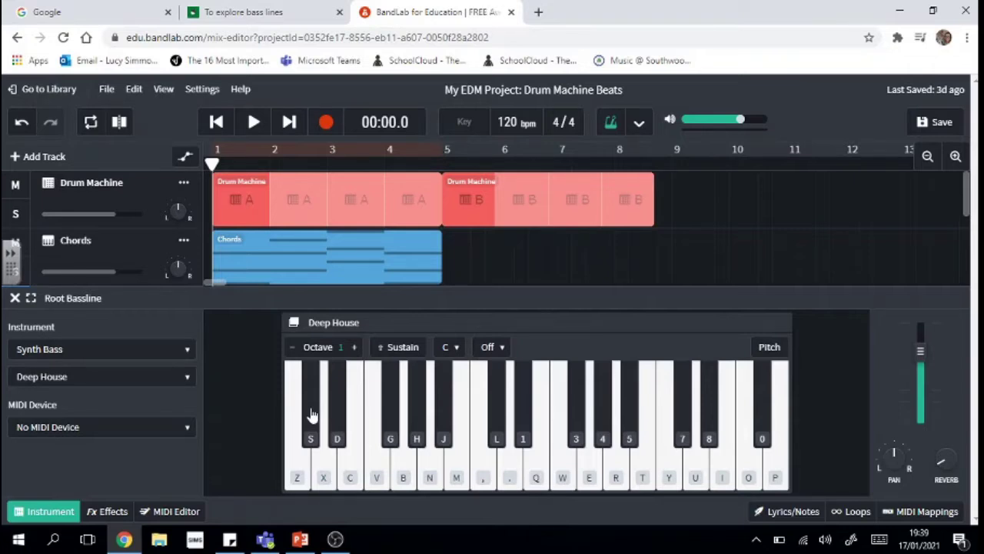
key("x")
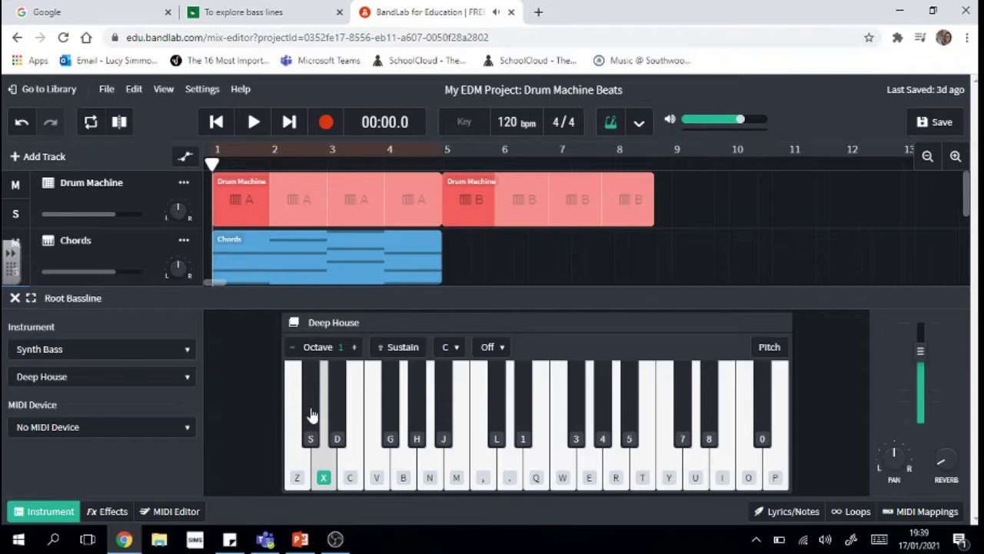
key("v")
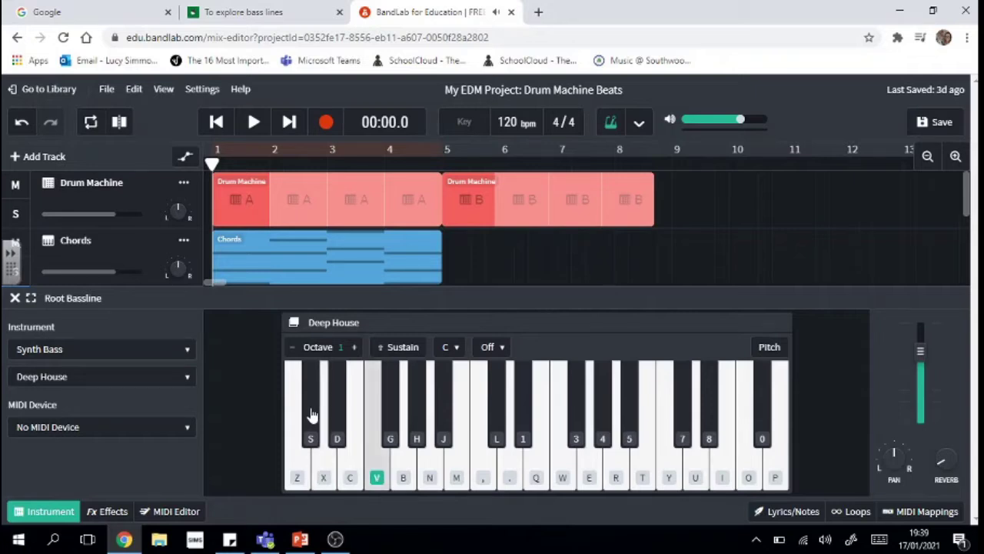
key("b")
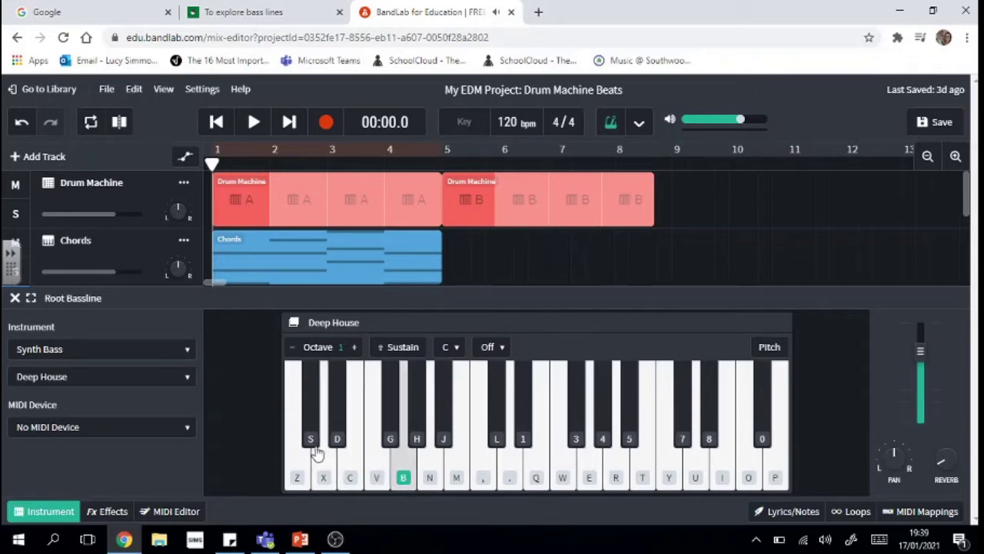
key("x")
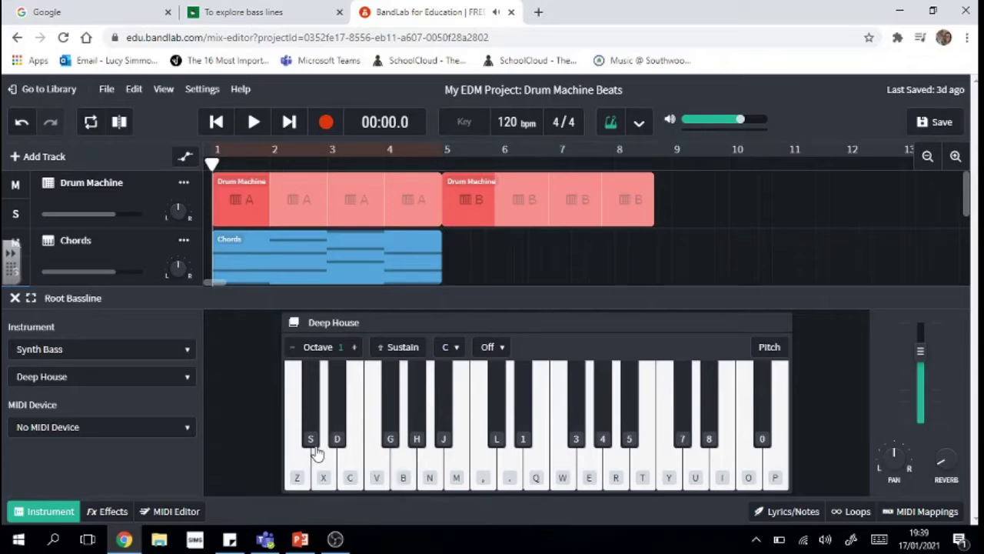
key("x")
key("x")
key("v")
key("b")
key("x")
- Toggle the metronome and record four bars of root notes X, V, B, X
left_click(606, 122)
left_click(326, 124)
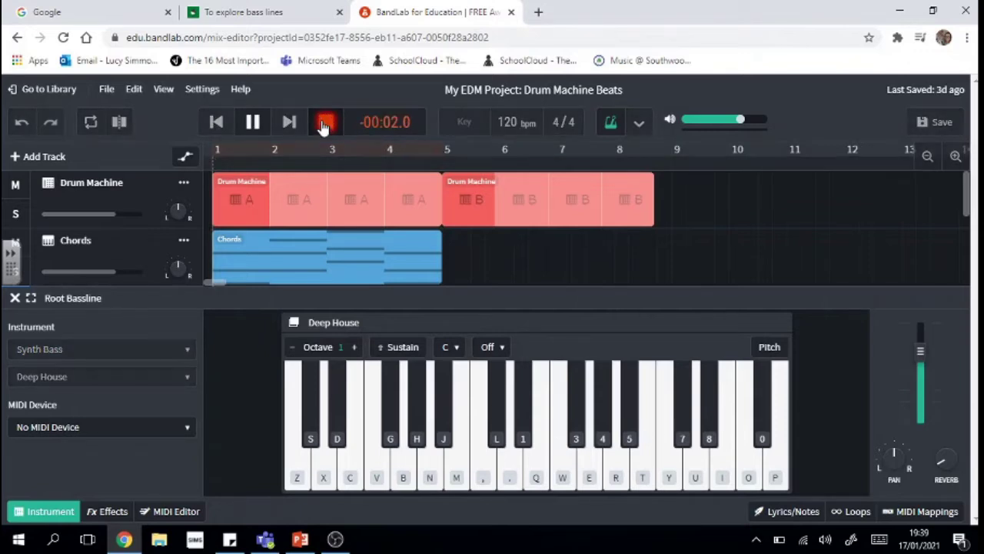
key("x")
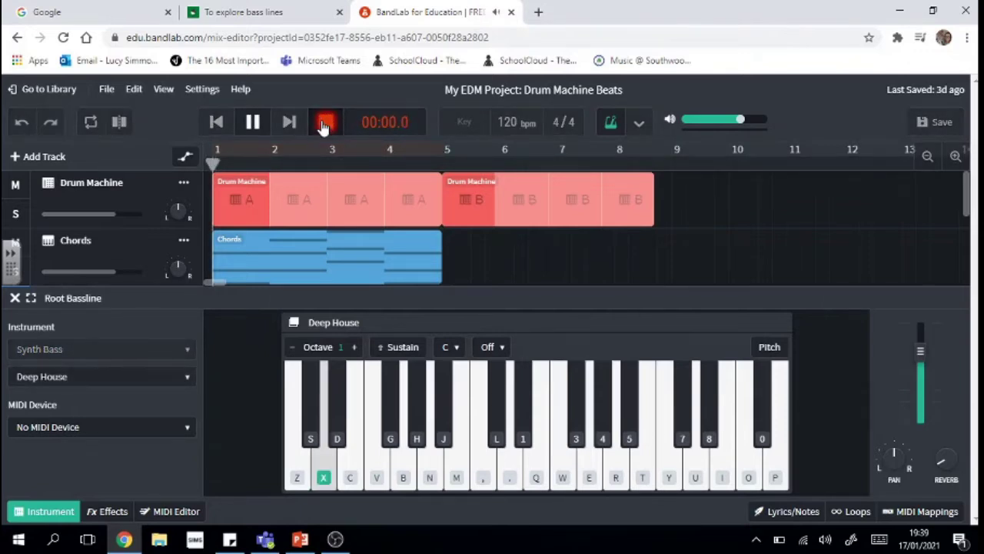
key("v")
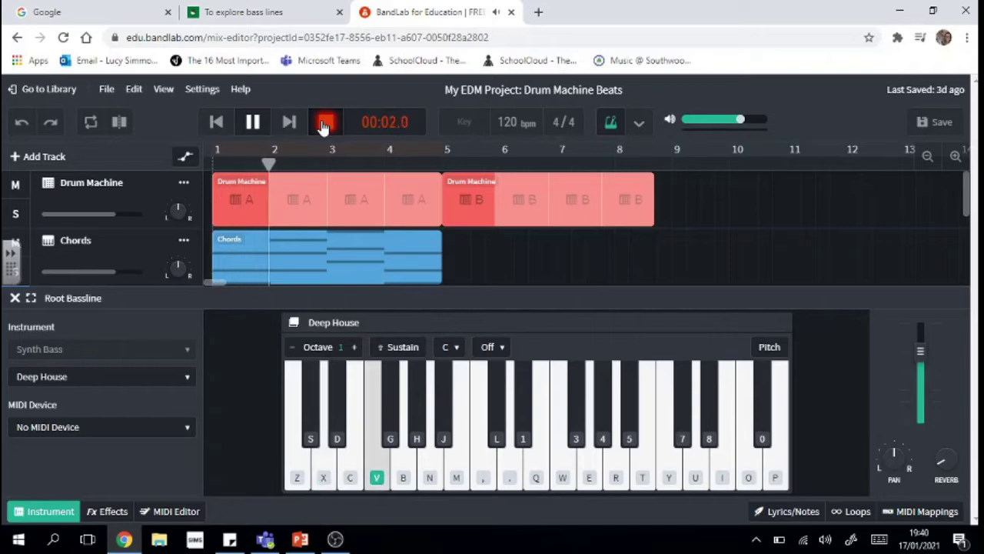
key("b")
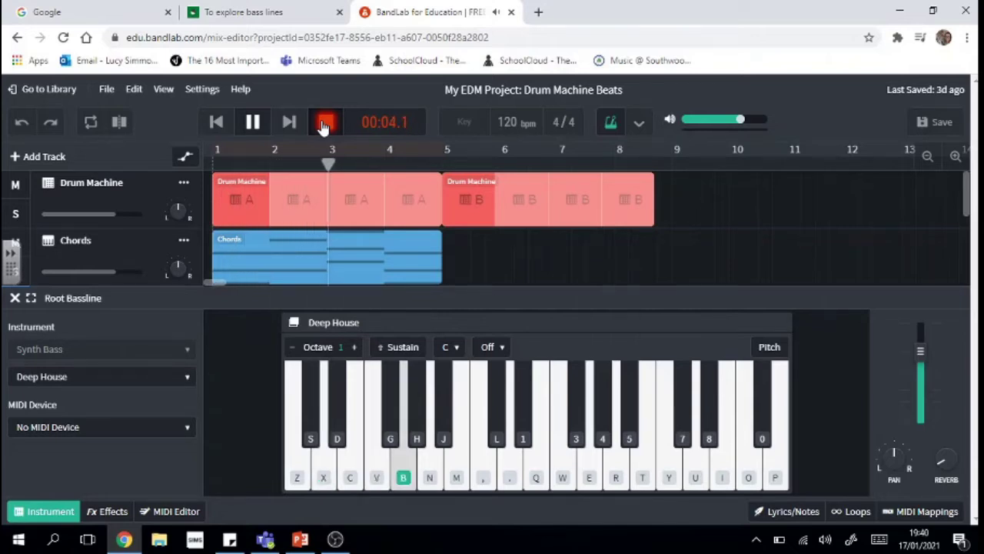
key("x")
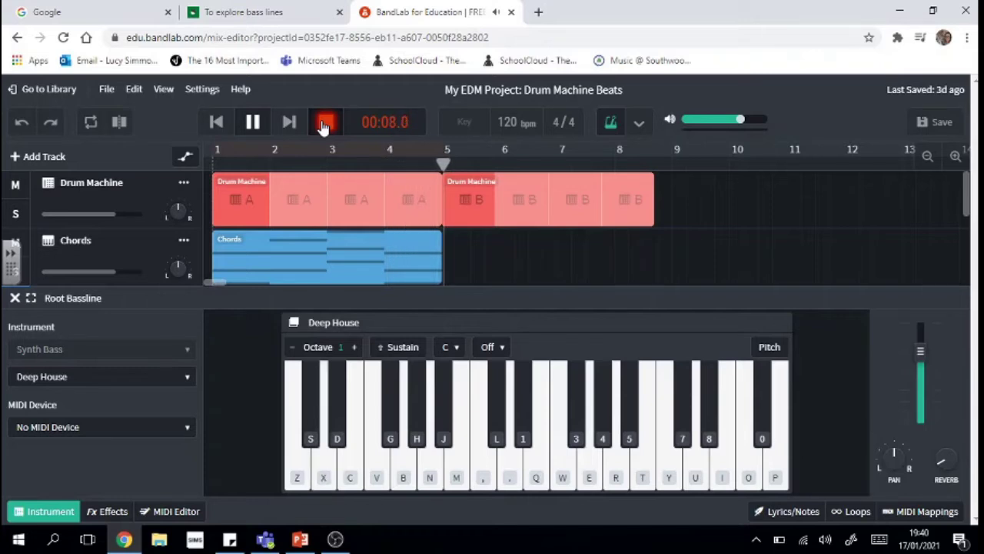
left_click(326, 127)
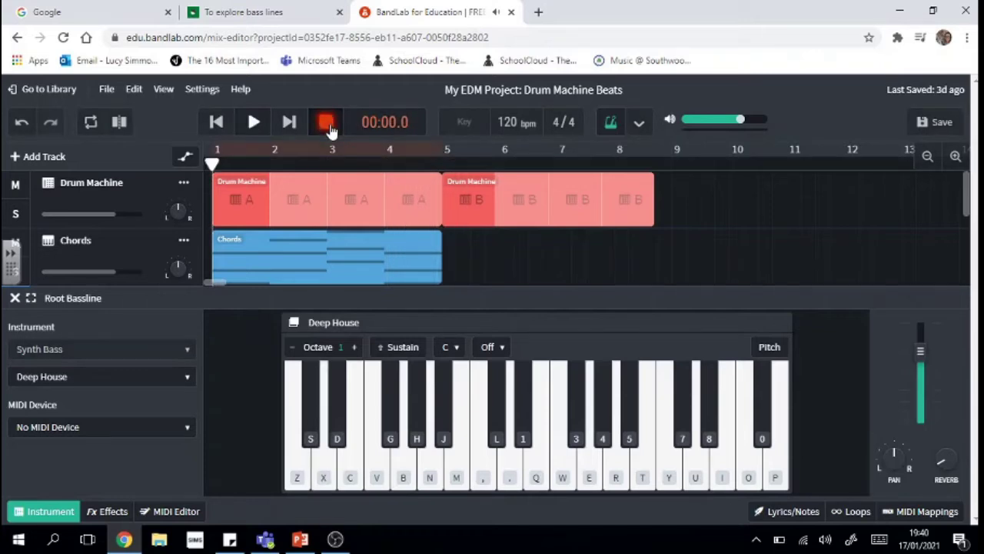
- Close the instrument panel, open the Root Bassline region in the MIDI Editor and marquee-select its notes
left_click(14, 298)
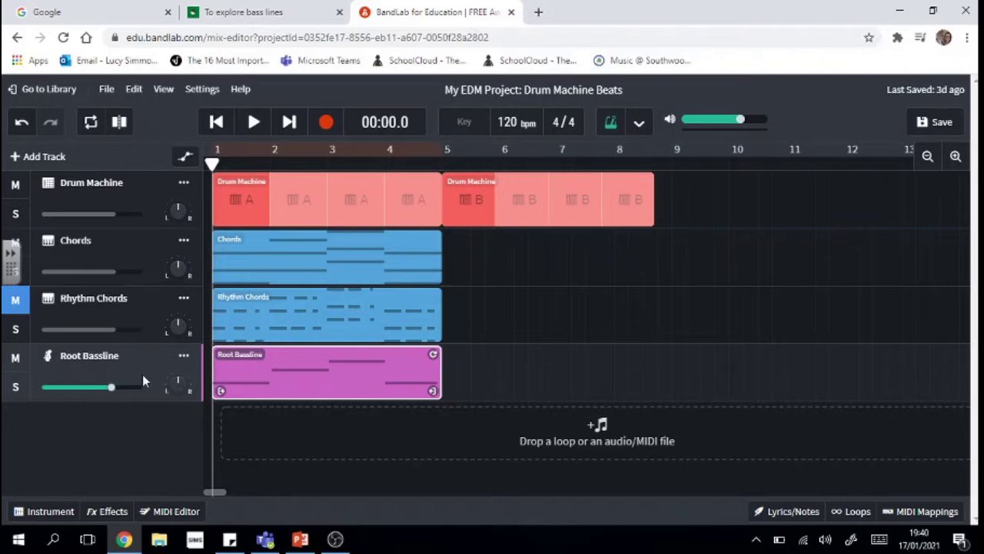
double_click(259, 371)
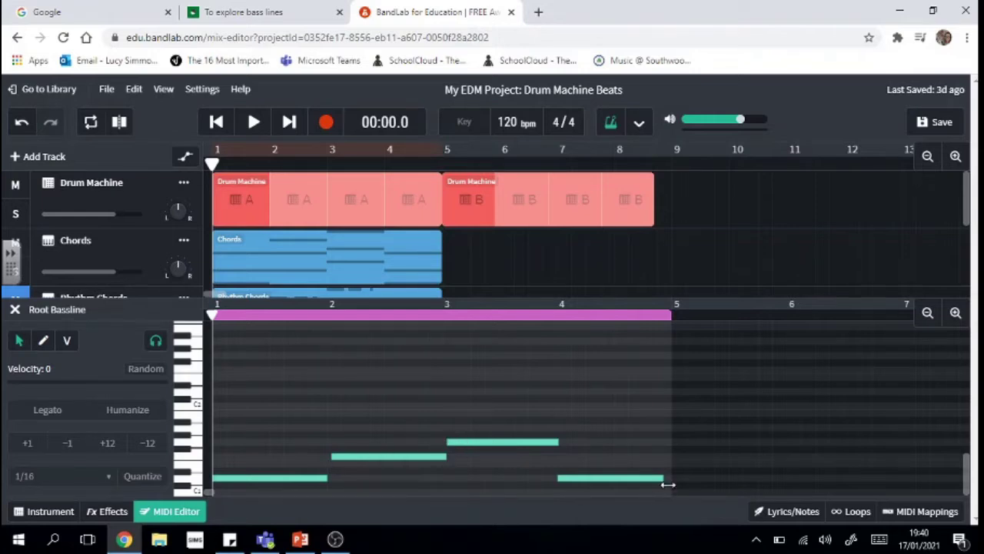
left_click_drag(666, 411, 231, 478)
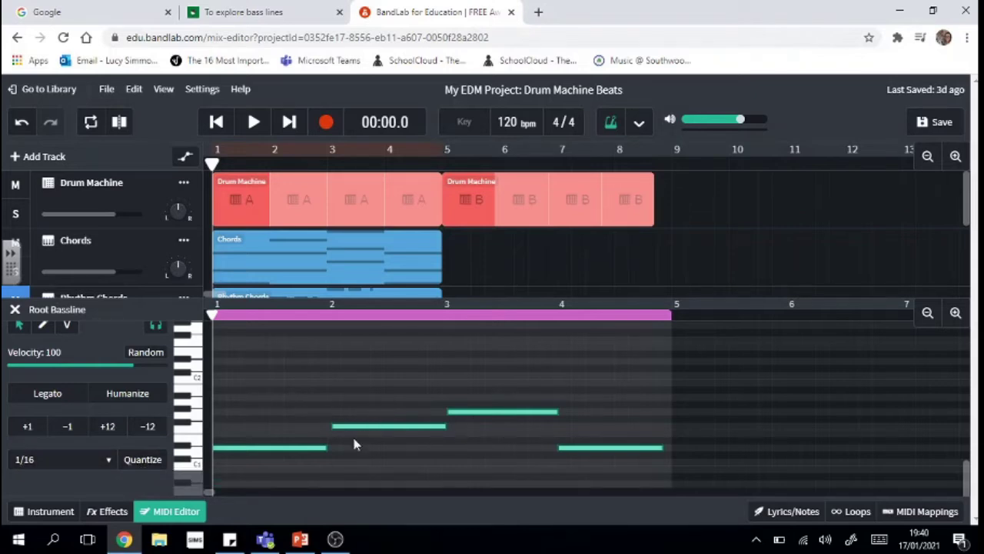
- Quantize the recorded notes to 1/16 and play the project to hear the bassline
left_click(146, 460)
left_click(253, 123)
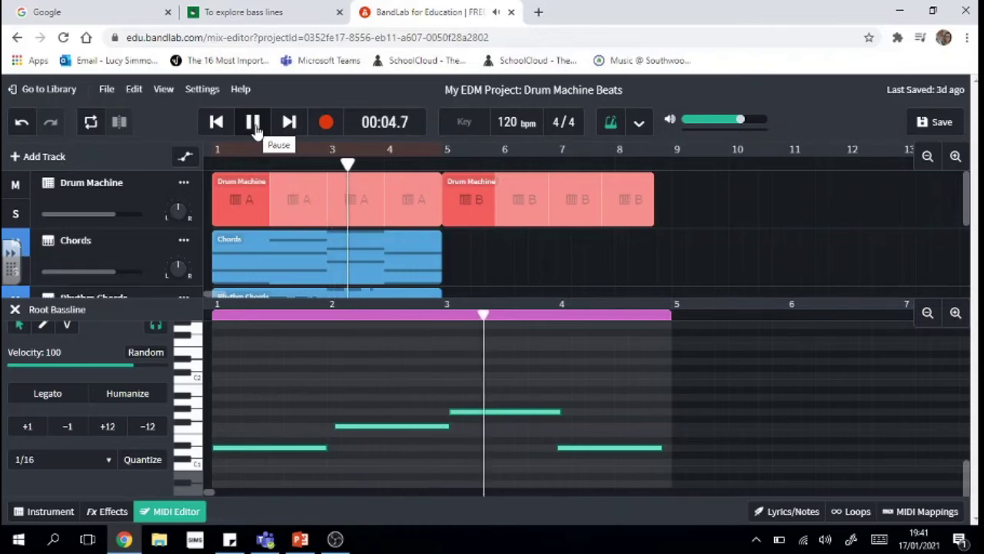
left_click(253, 123)
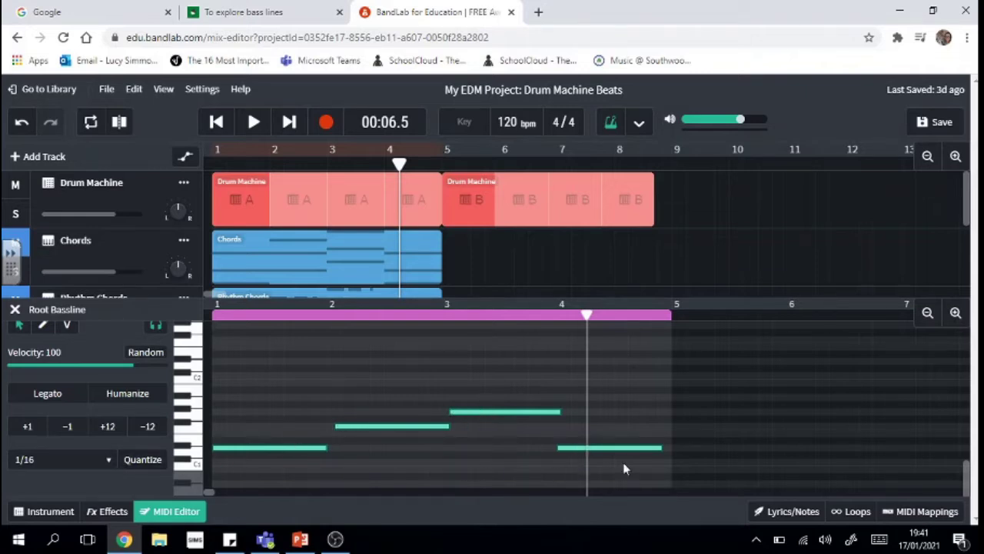
- Select all bass notes and quantize them at 1/8, then again at 1/4
left_click_drag(665, 460, 211, 389)
left_click(108, 458)
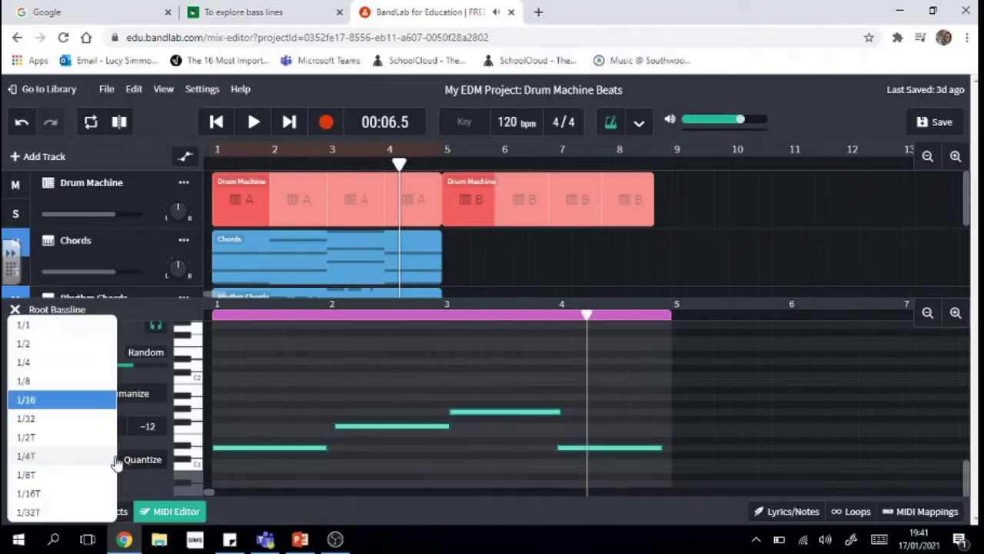
left_click(34, 381)
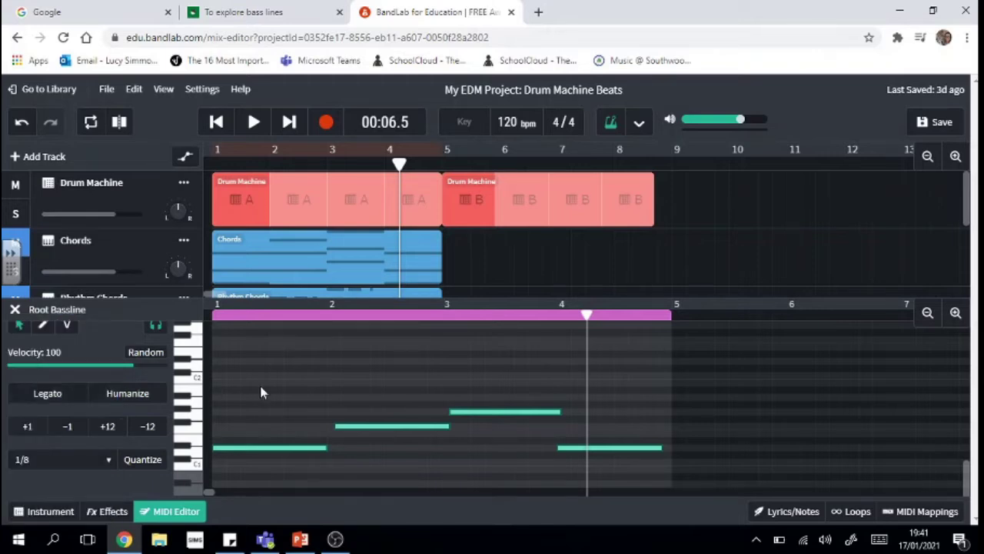
left_click(150, 463)
left_click(102, 465)
left_click(42, 377)
left_click(143, 459)
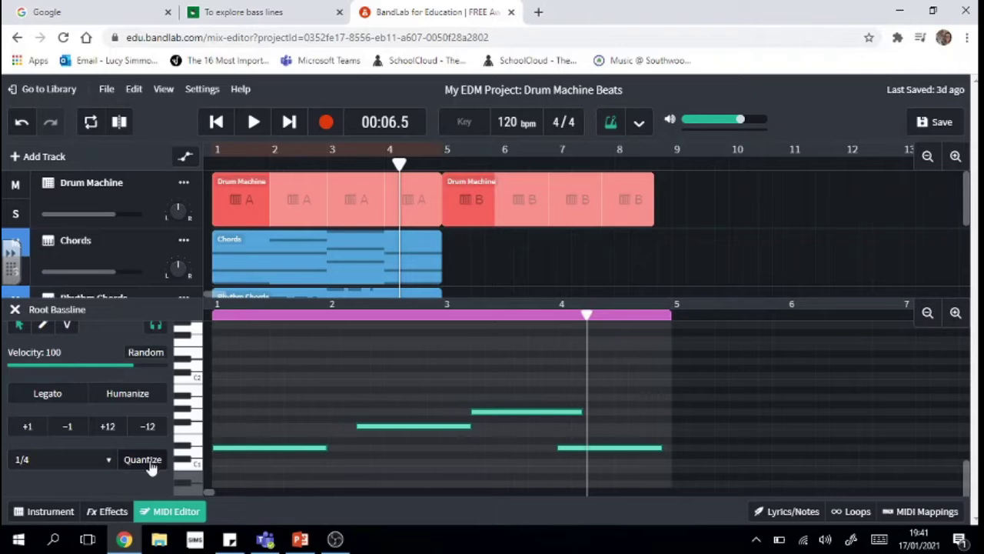
- Drag the middle and upper bass notes earlier onto bars 2 and 3, then replay from the start
left_click(770, 421)
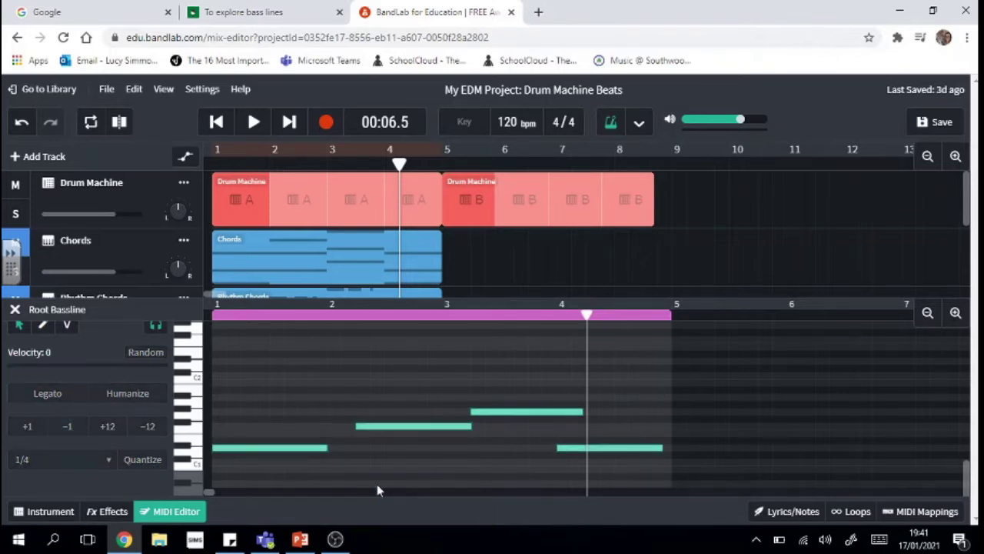
left_click(372, 427)
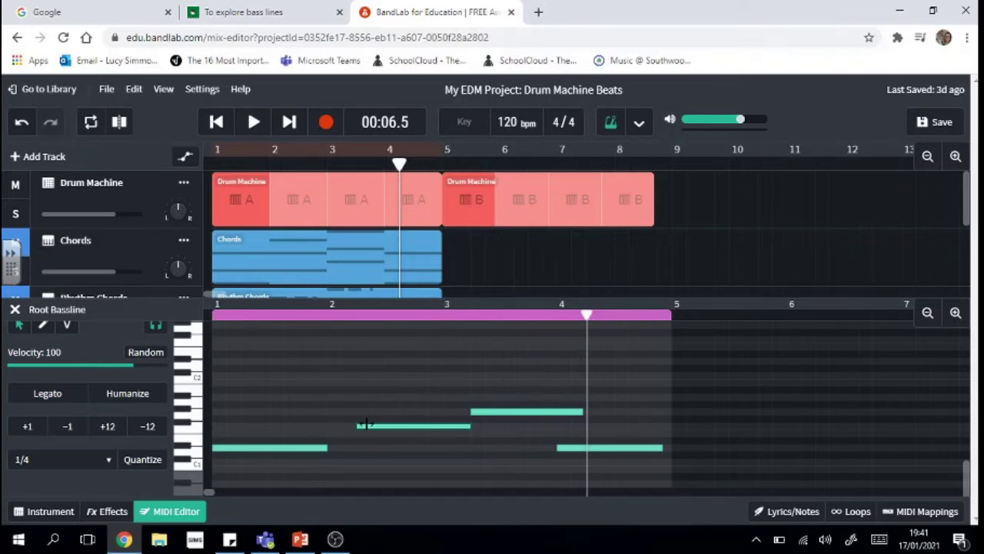
left_click_drag(378, 430, 349, 428)
left_click_drag(484, 412, 459, 413)
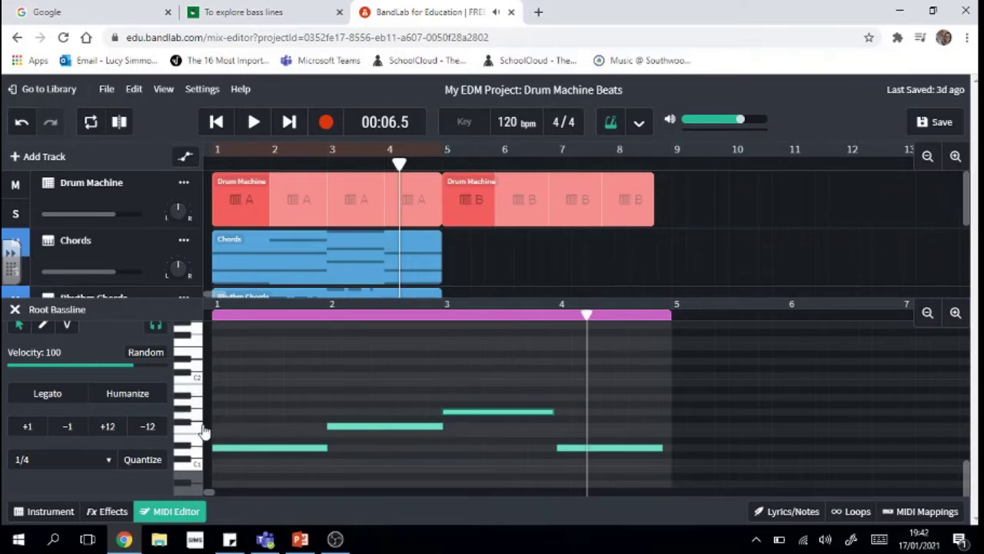
left_click(218, 121)
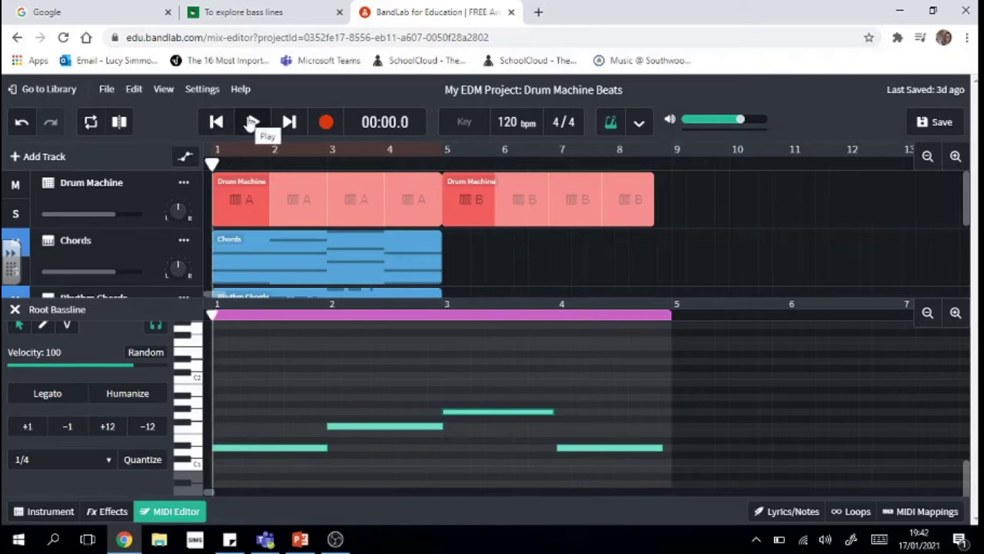
left_click(254, 122)
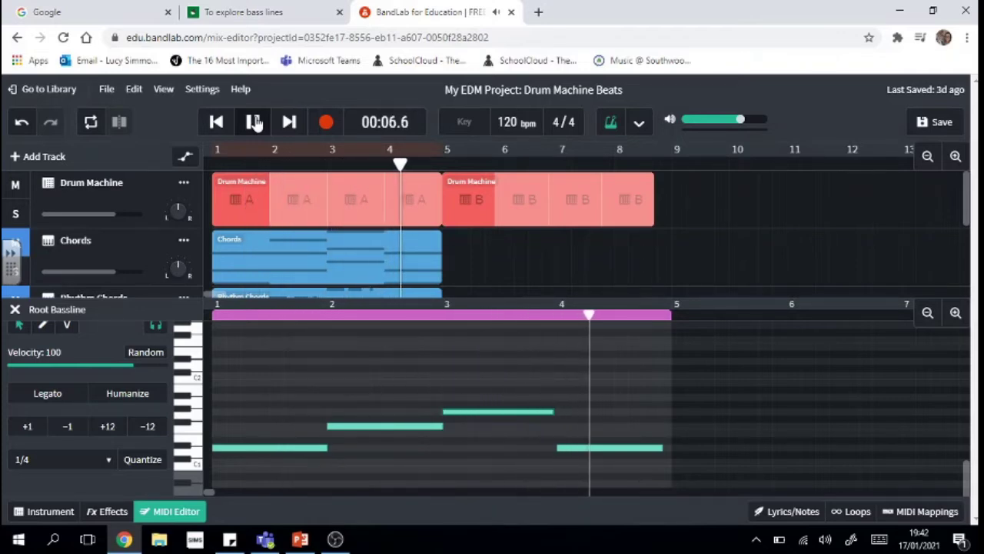
- Stop playback, close the MIDI editor and raise the Root Bassline track volume
left_click(254, 123)
left_click(14, 310)
mouse_move(114, 394)
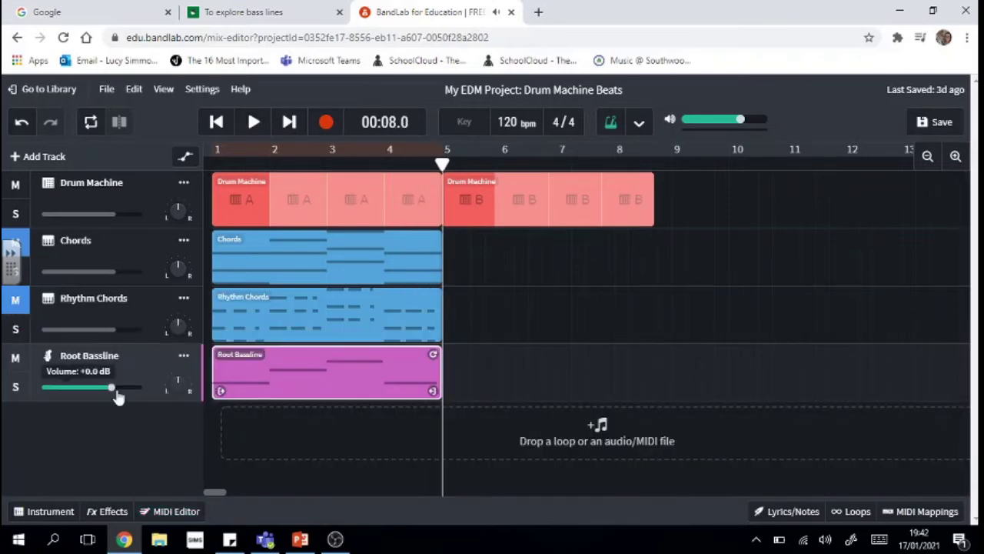
left_click_drag(113, 390, 137, 391)
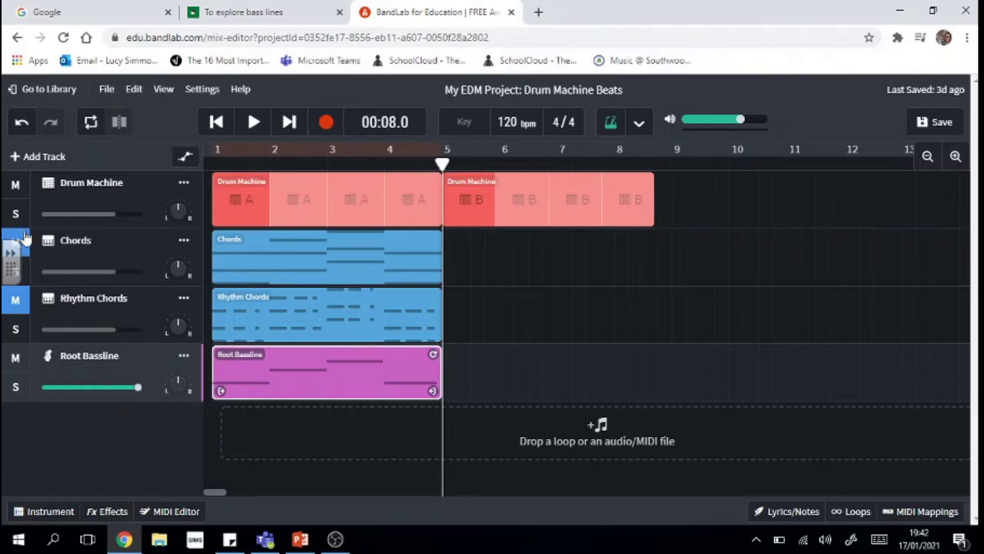
- Turn off the metronome, play the song from the start, then try looping the Root Bassline region
left_click(214, 125)
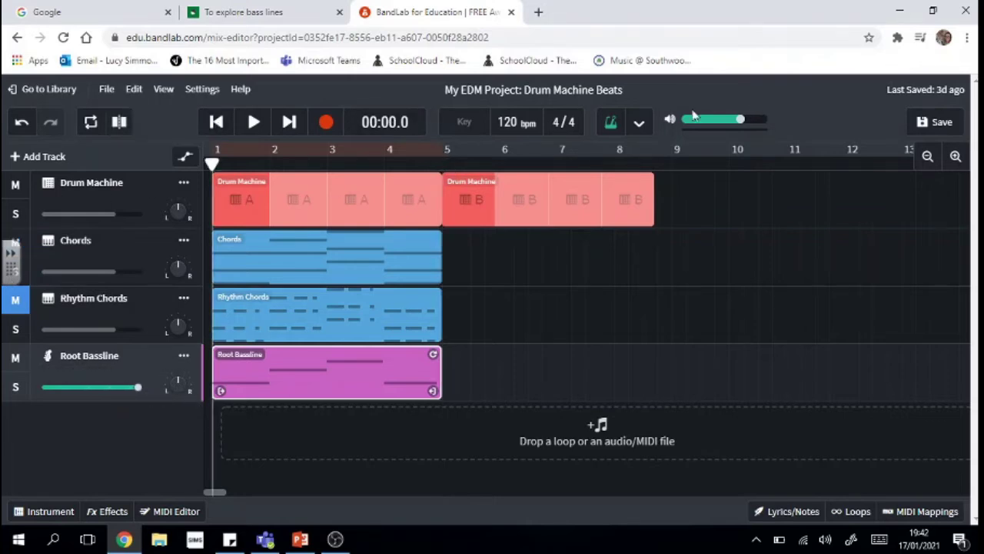
left_click(609, 123)
left_click(267, 125)
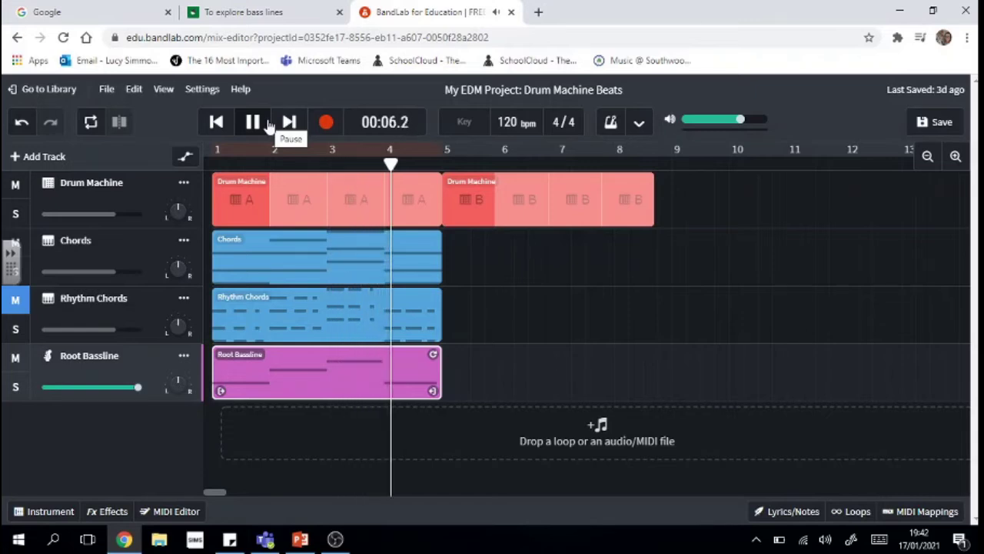
left_click(270, 127)
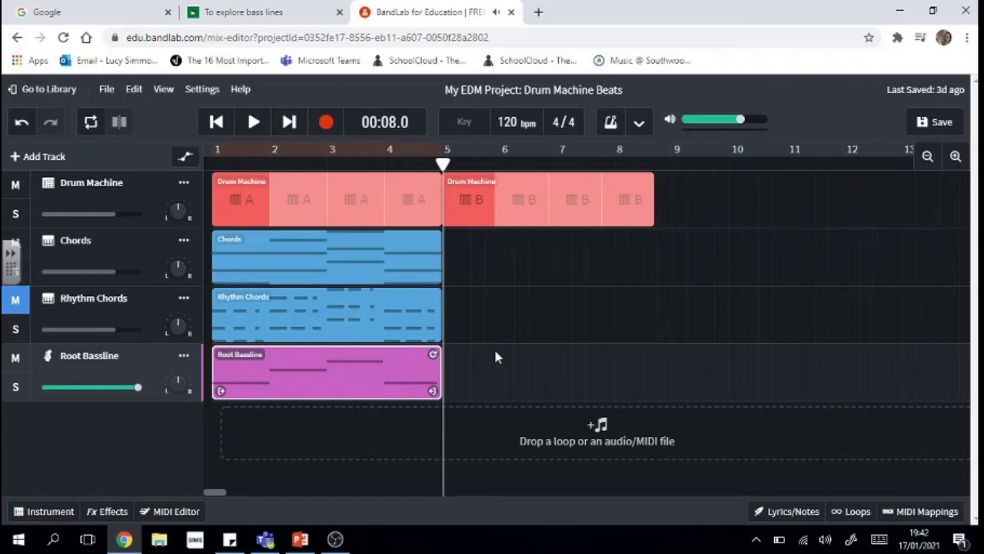
left_click_drag(443, 357, 697, 349)
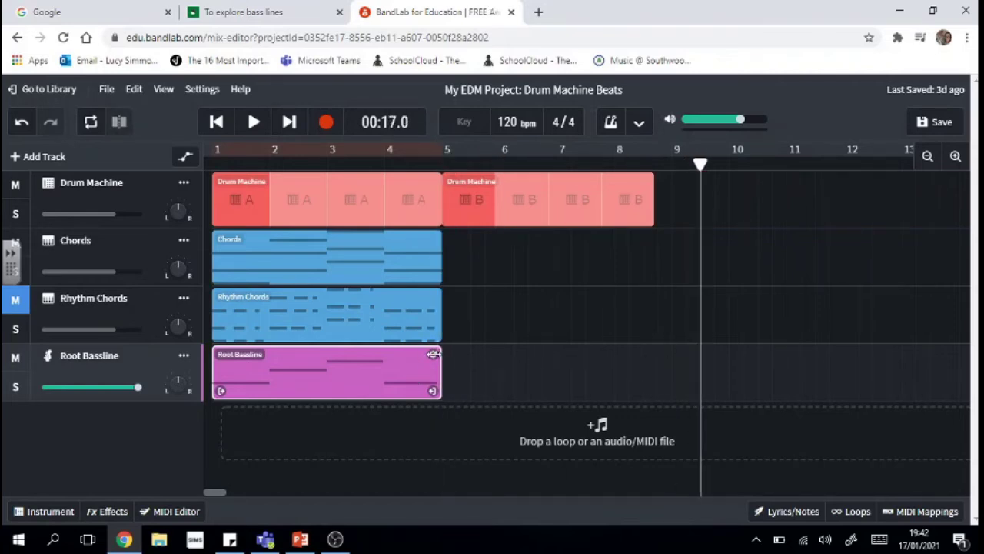
mouse_move(433, 354)
left_mouse_down()
mouse_move(771, 355)
mouse_move(434, 354)
left_mouse_up()
- Click the timeline at bar 1 to return the playhead to the song's start
left_click(214, 159)
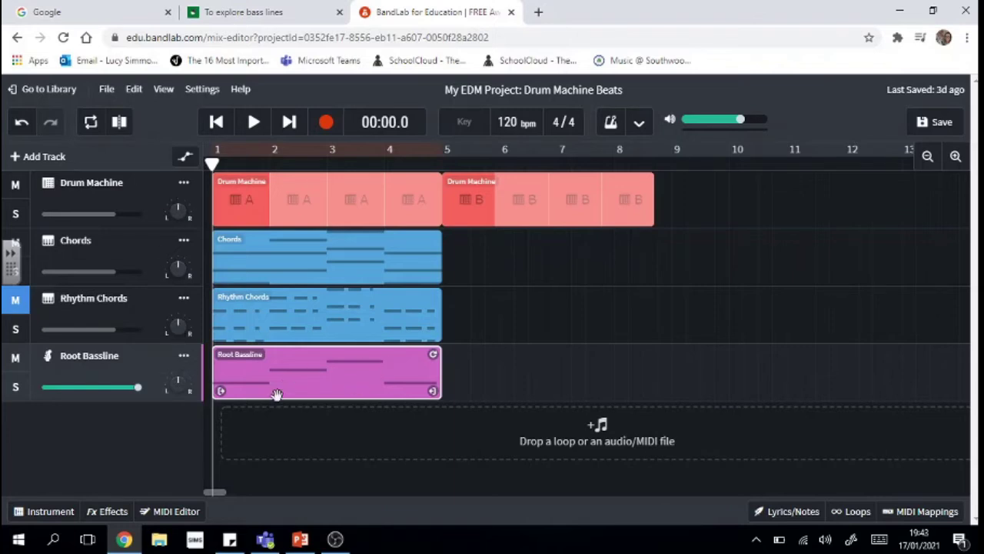
- Duplicate Root Bassline, delete the copied region to empty it, and mute the original Root Bassline
left_click(183, 357)
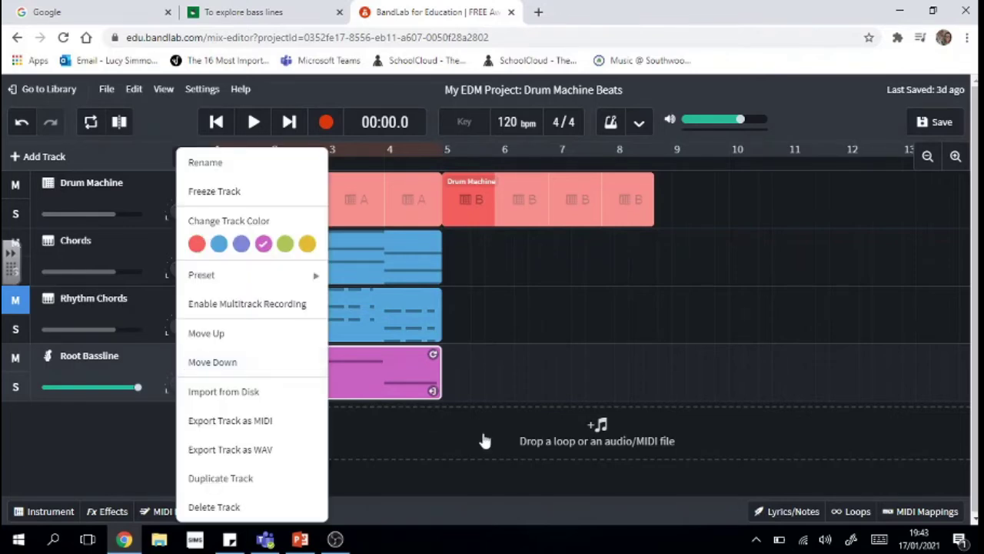
left_click(439, 478)
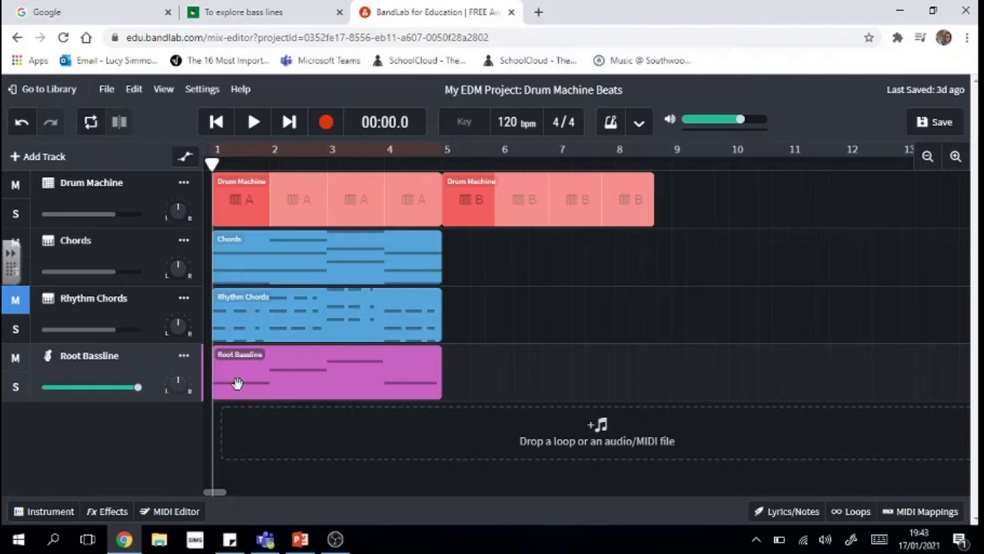
left_click(183, 356)
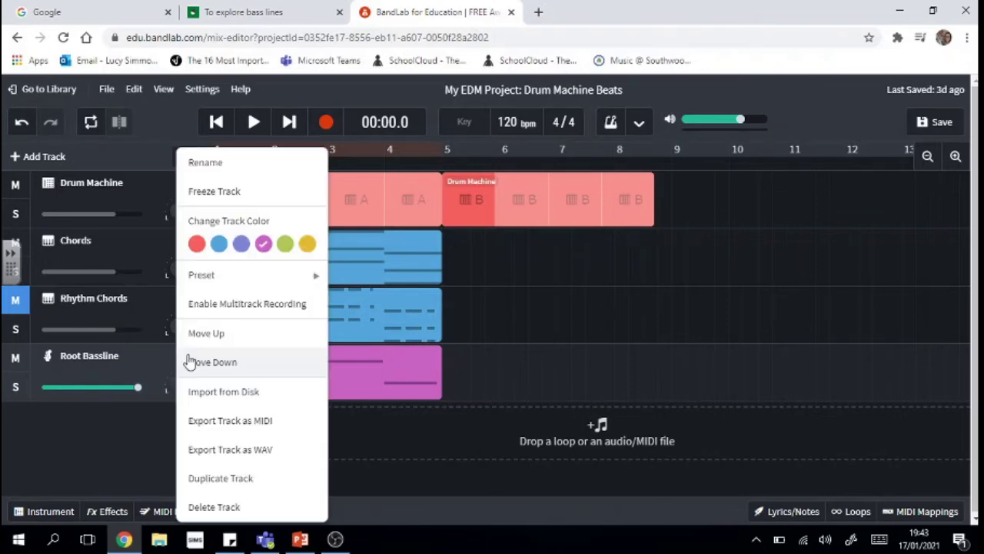
left_click(237, 479)
left_click(270, 425)
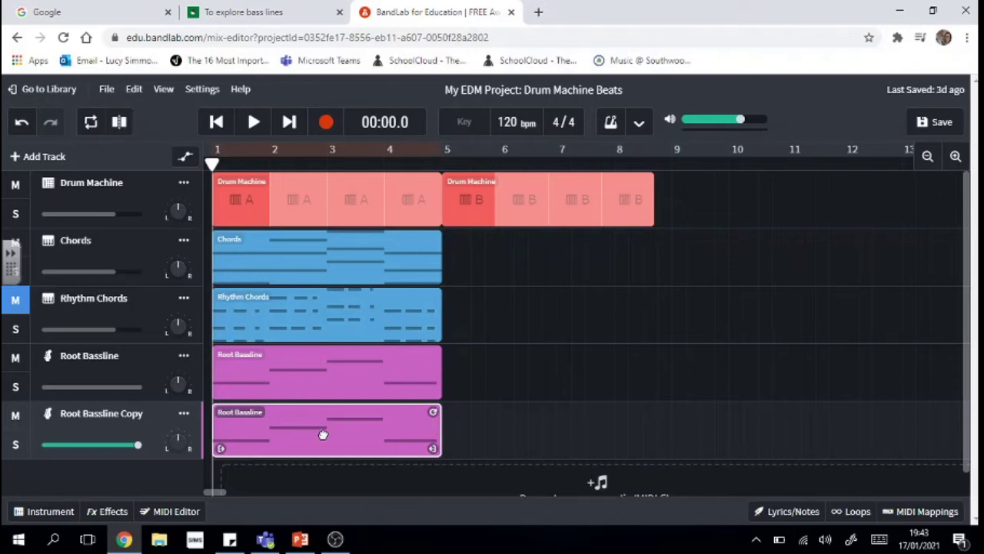
key("Delete")
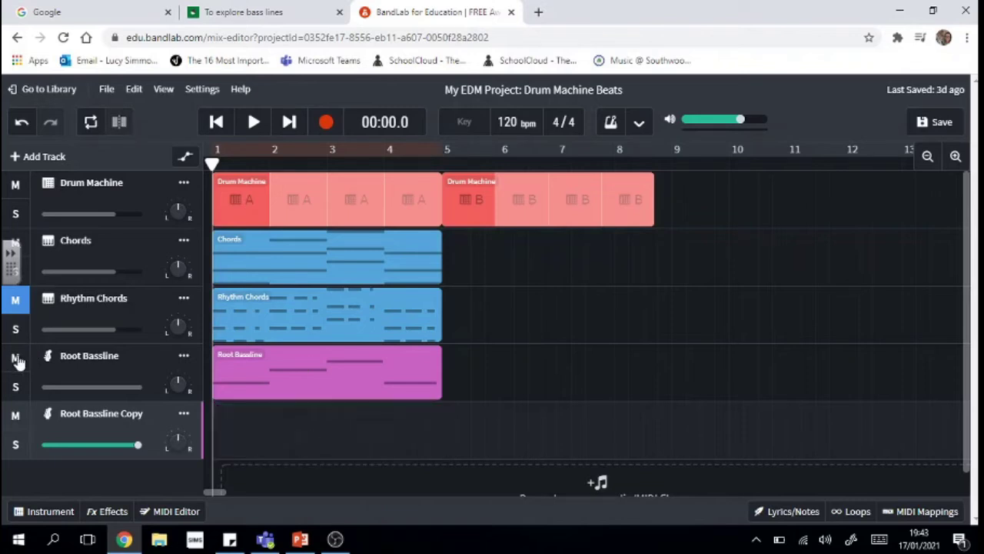
left_click(15, 357)
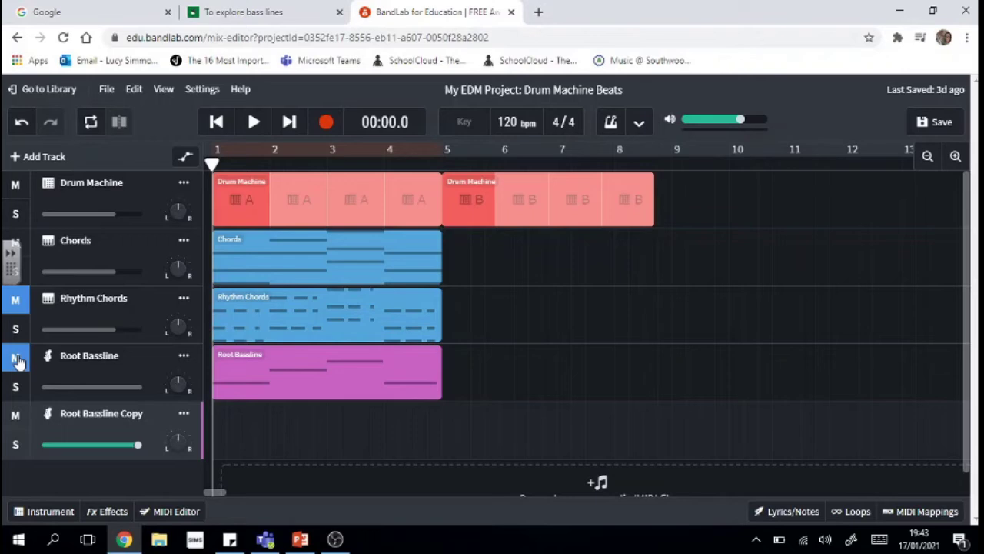
- Open the Synth Bass Deep House keyboard on Root Bassline Copy and try notes on keys X, V, B, C, Z
left_click(46, 511)
key("x")
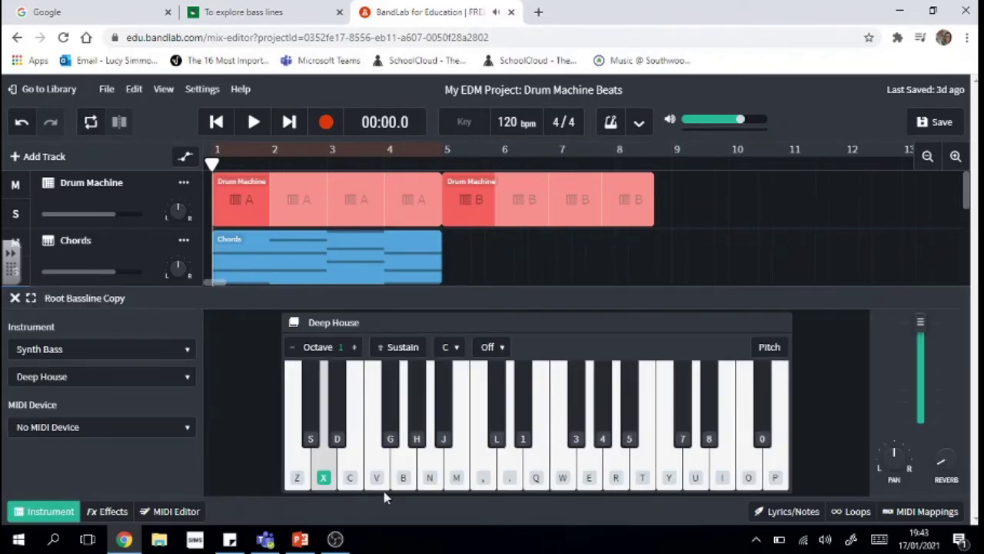
key("v")
key("b")
key("x")
key("x")
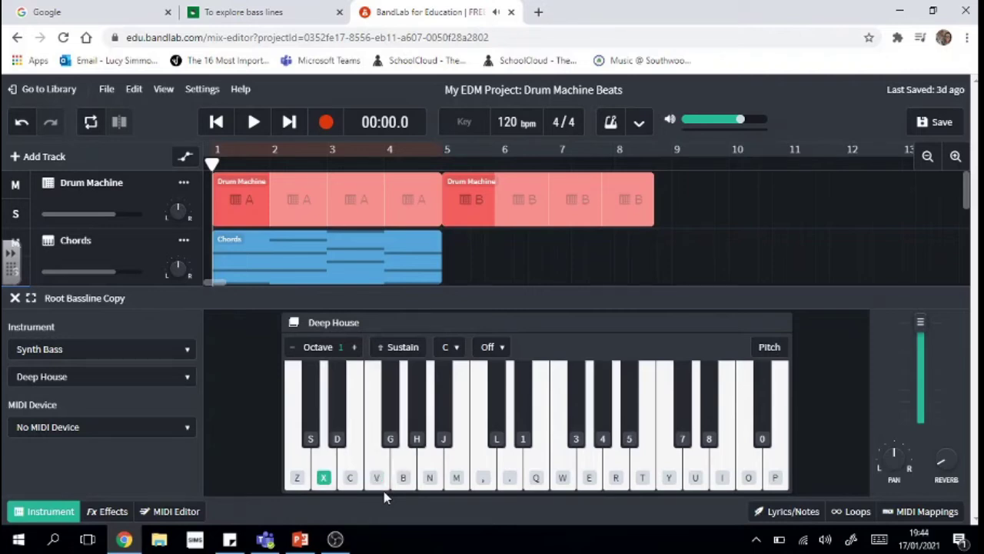
key("v")
key("x")
key("b")
key("x")
key("c")
key("x")
key("z")
key("v")
key("x")
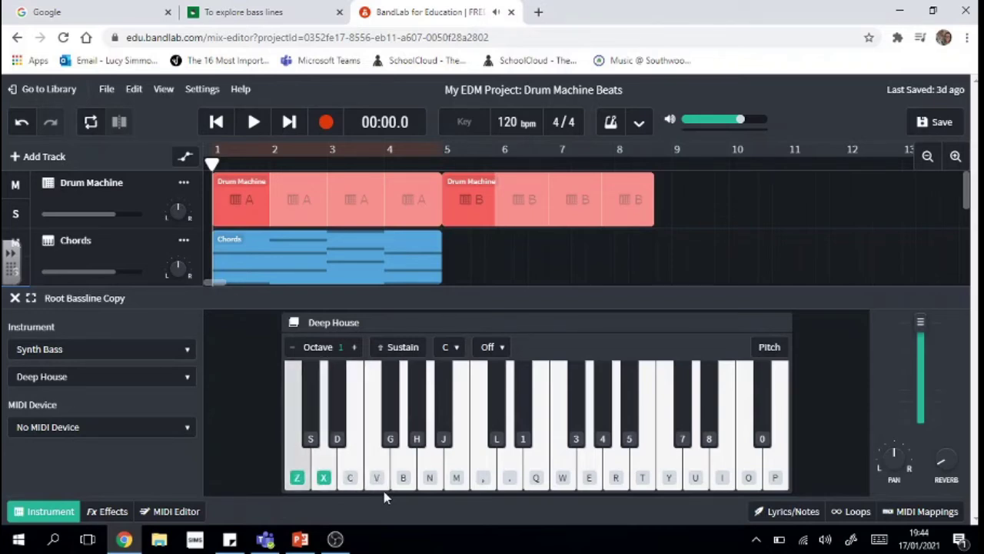
key("c")
key("v")
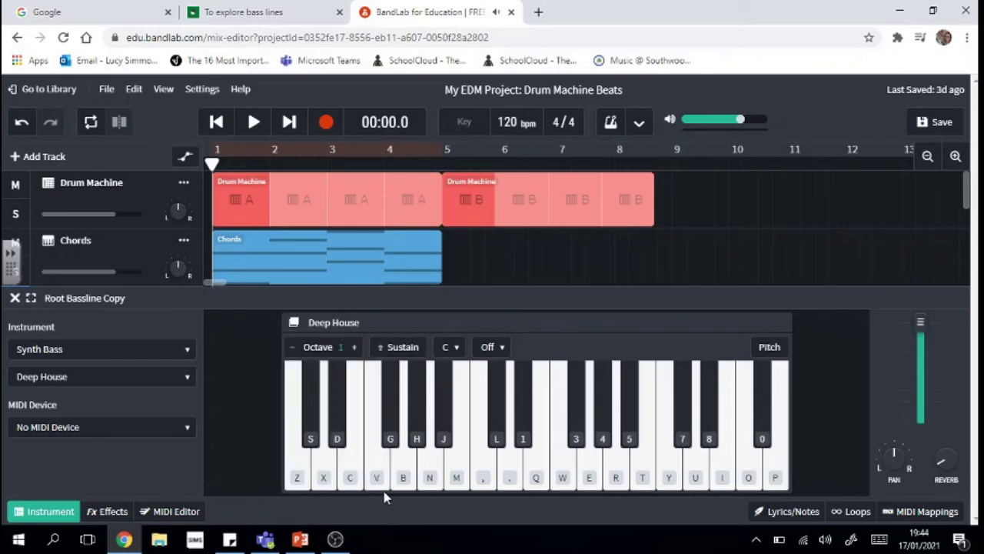
- Rehearse the full bass riff on keys X, C, V, B, N and Z, ending on the root
key("x")
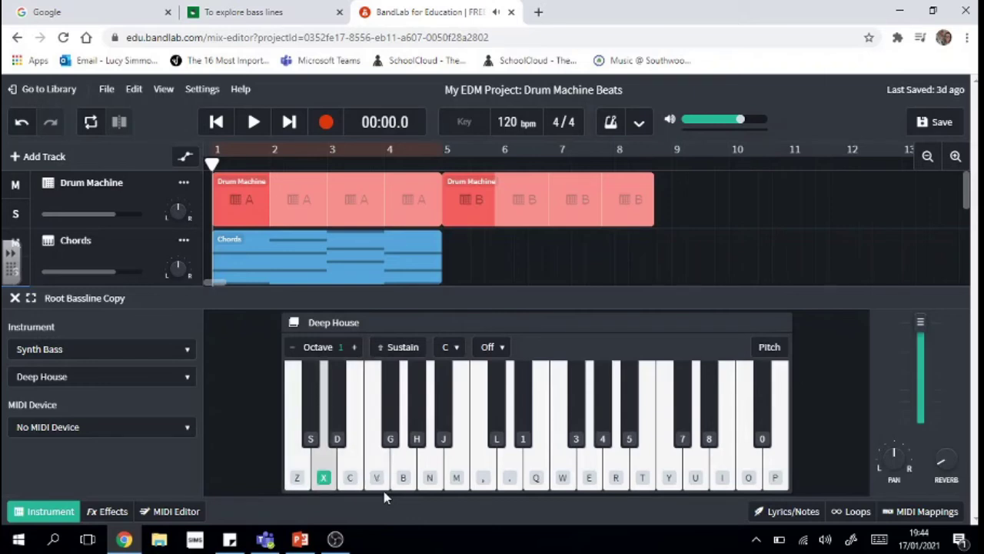
key("c")
key("v")
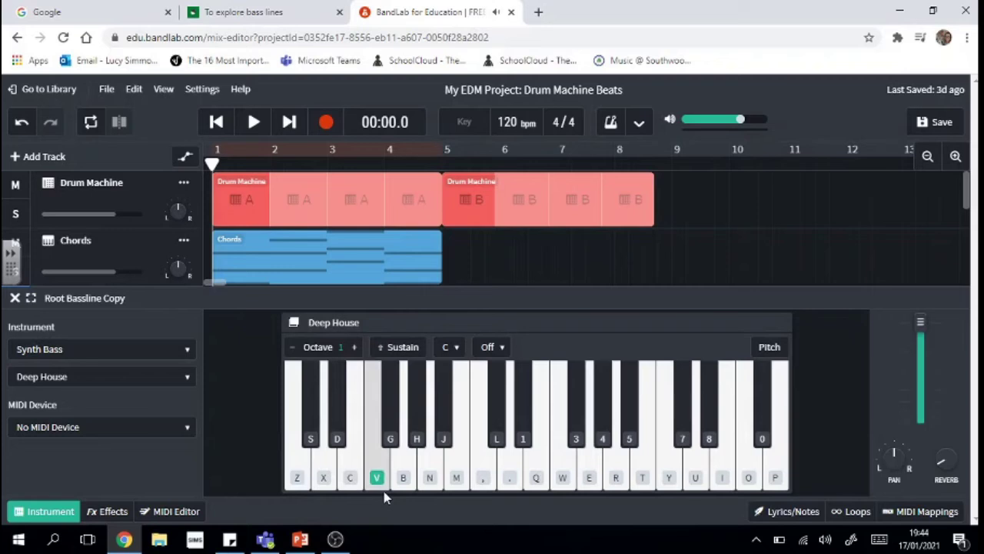
key("x")
key("v")
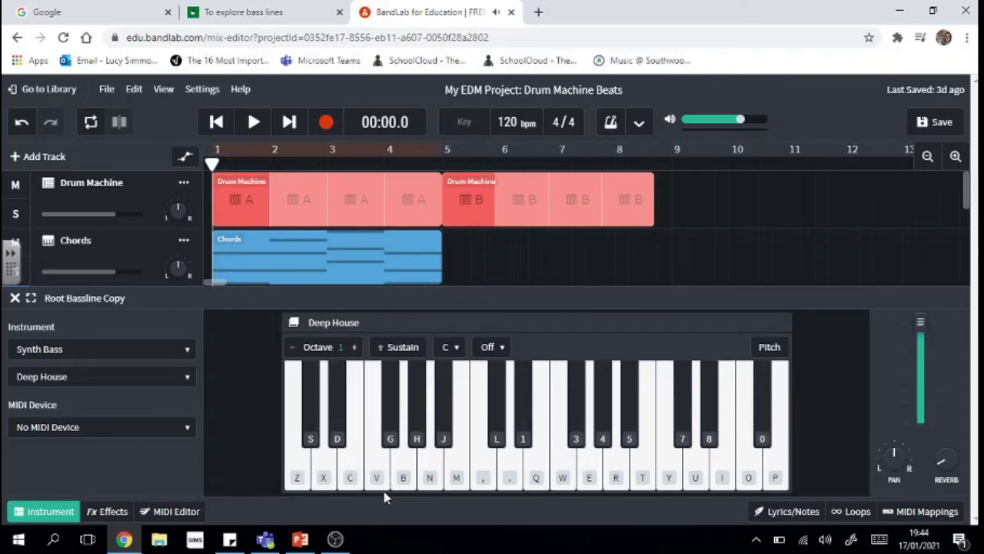
key("x")
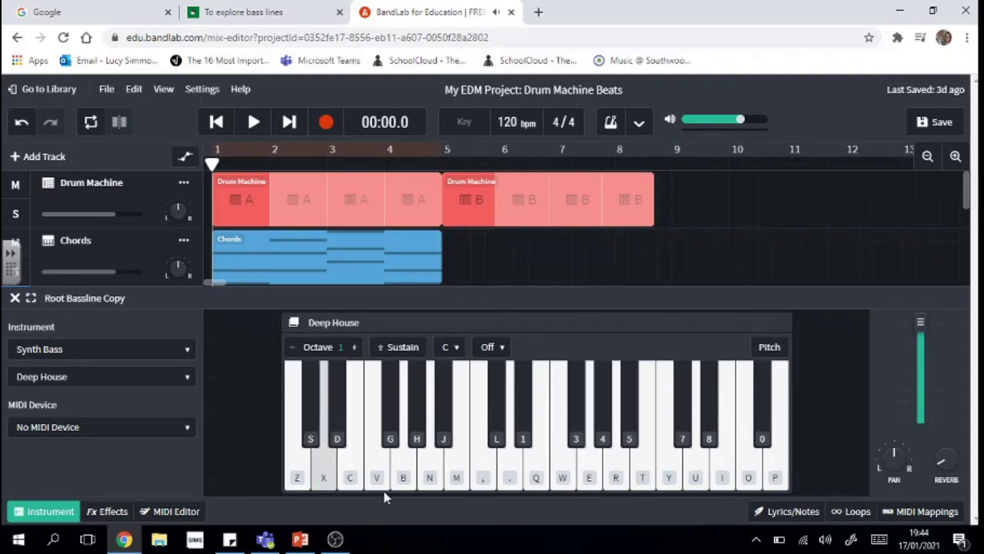
key("x")
key("v")
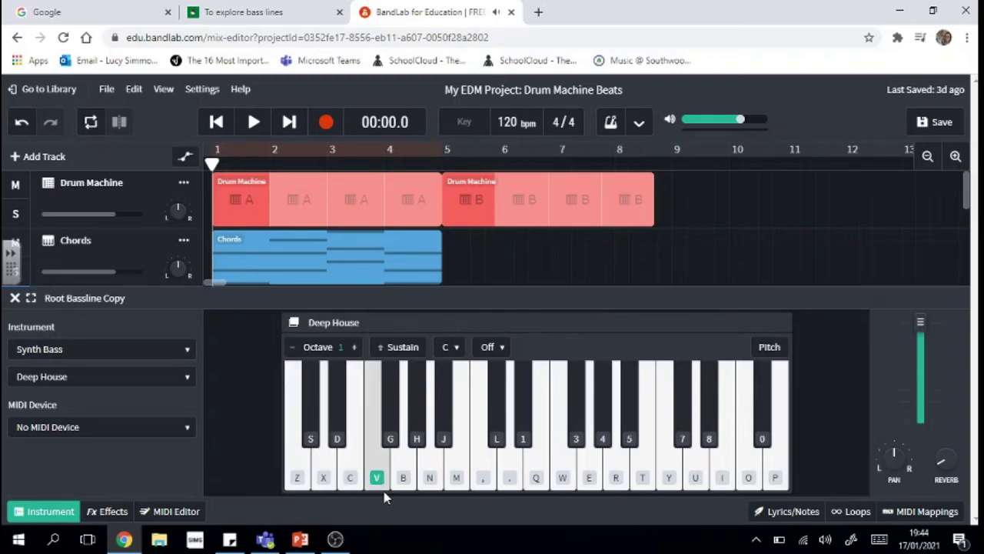
key("v")
key("b")
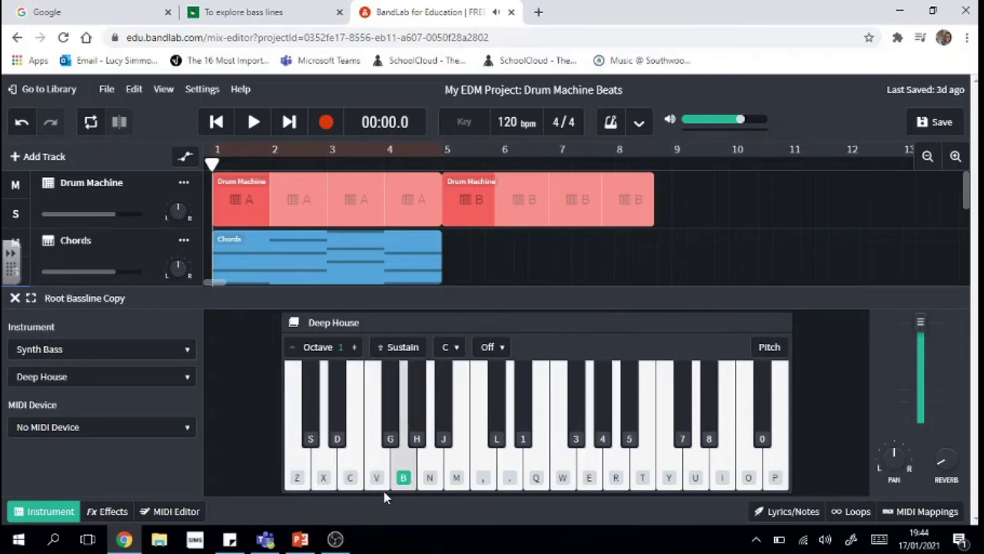
key("b")
key("n")
key("x")
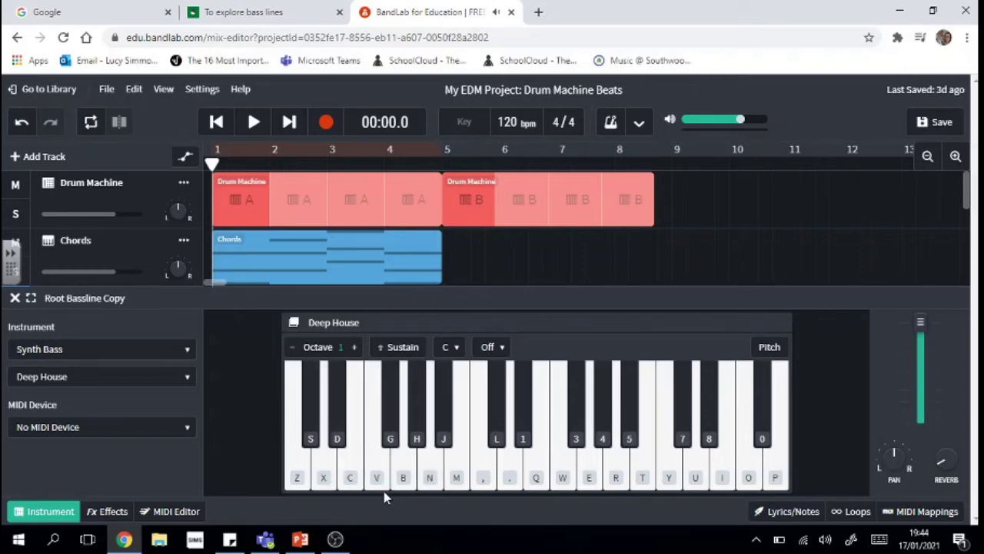
key("x")
key("x")
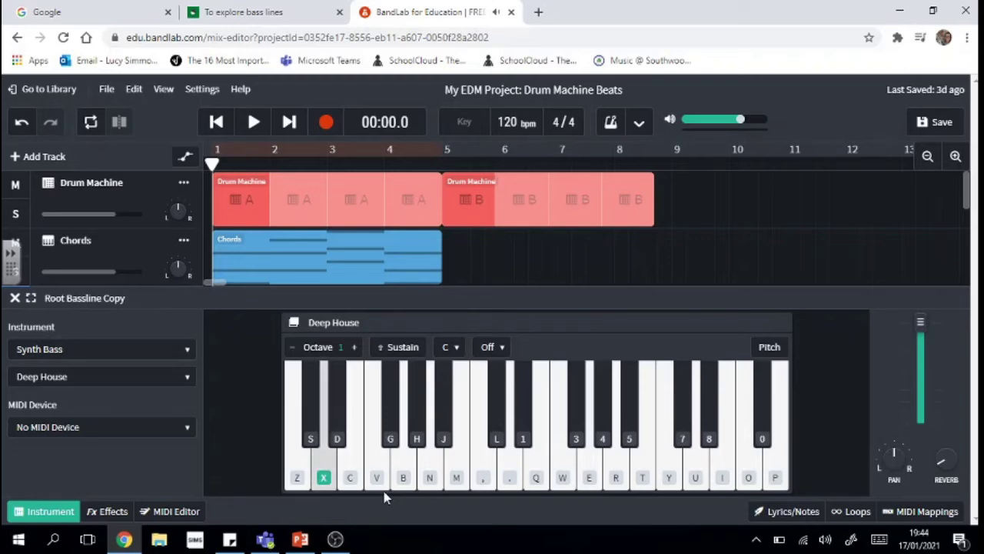
key("x")
key("z")
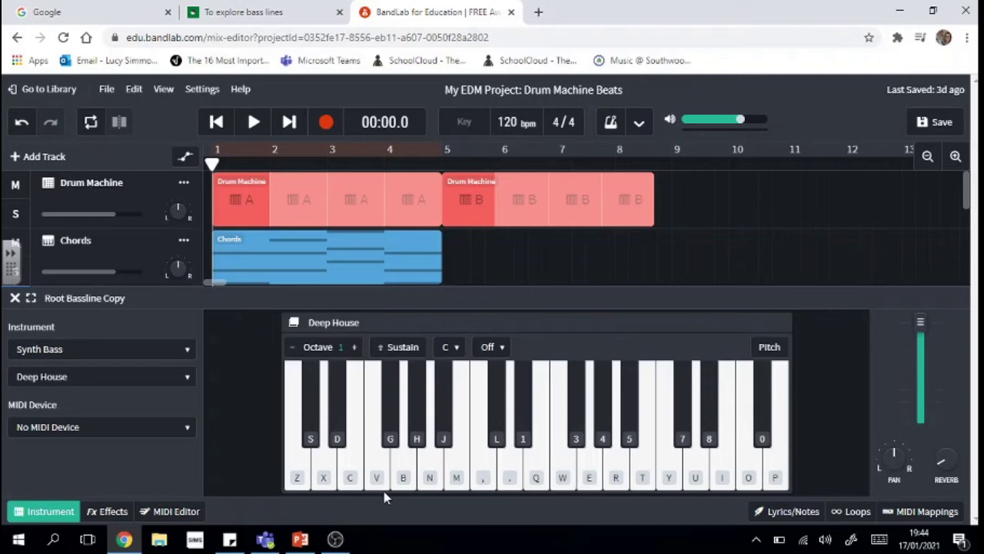
key("x")
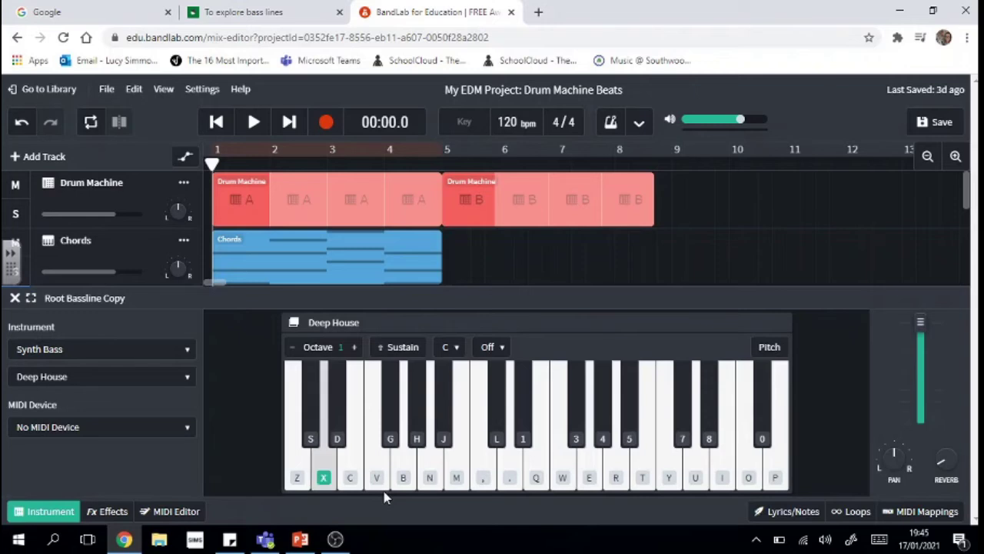
key("c")
key("v")
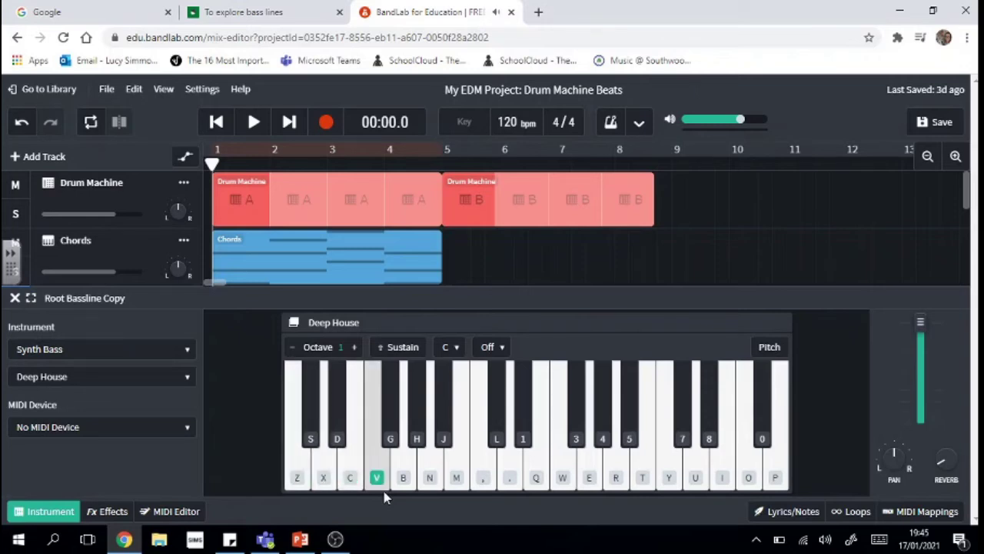
key("v")
key("v")
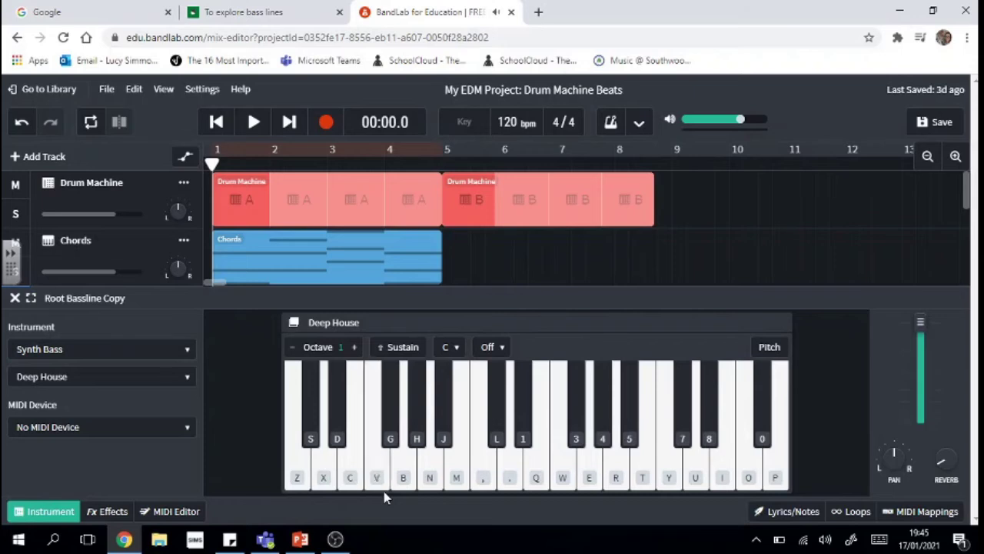
key("b")
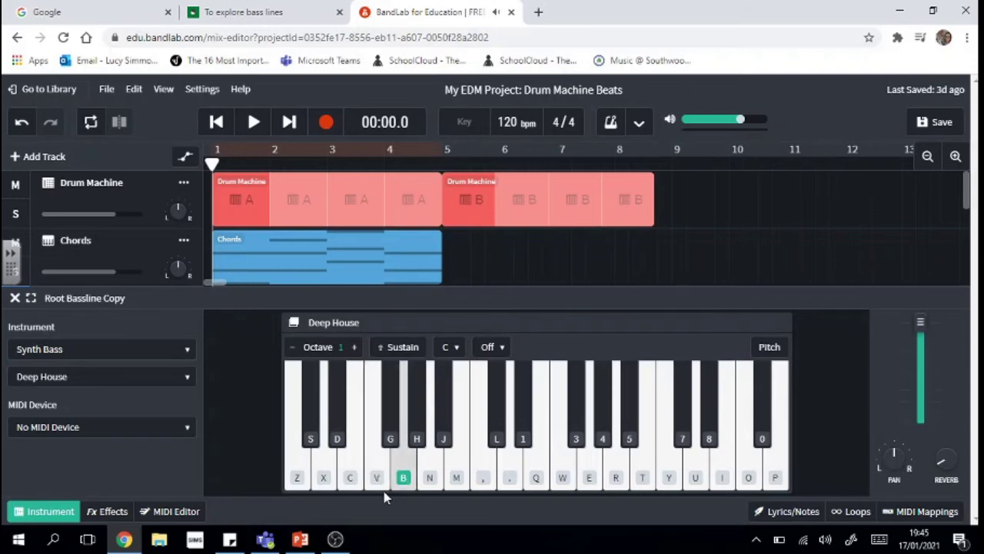
key("v")
key("b")
key("n")
key("x")
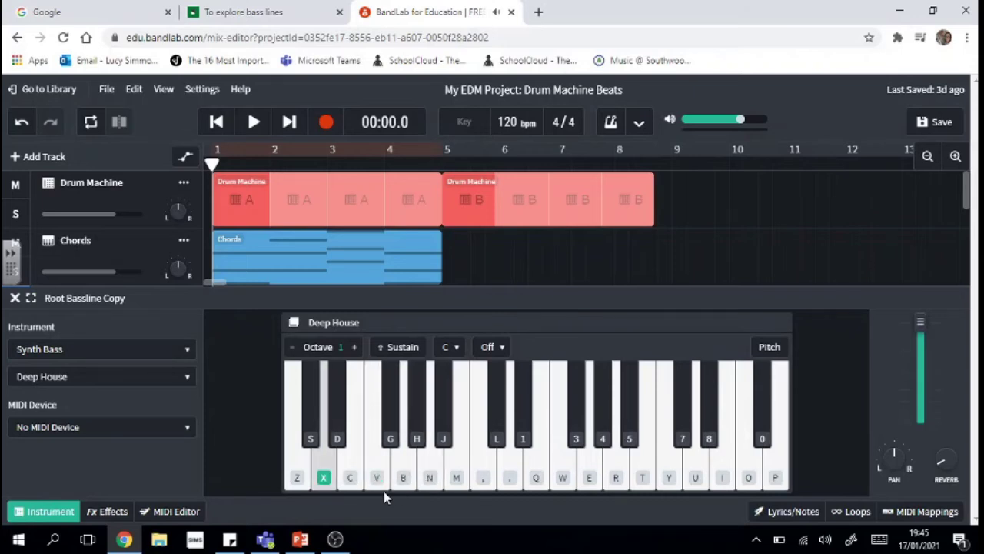
key("x")
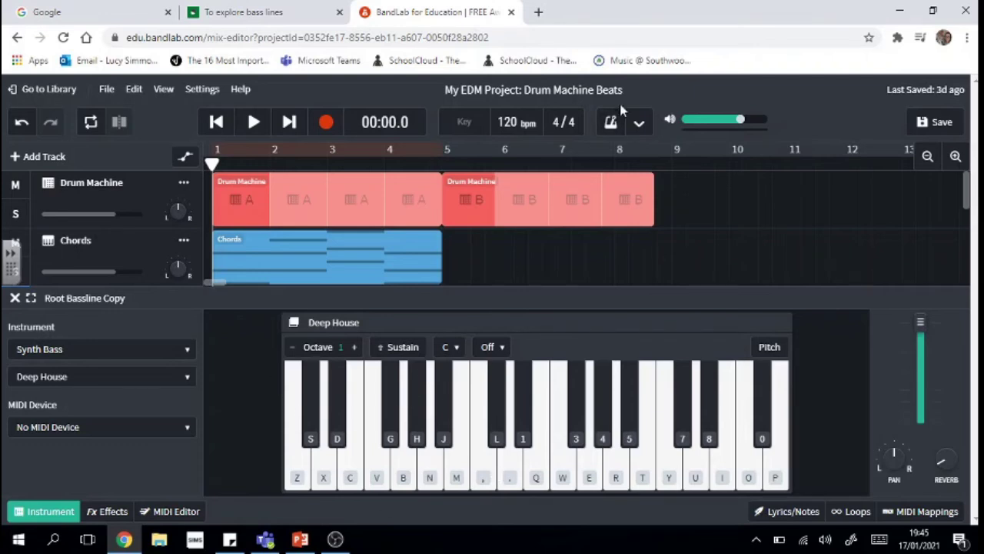
- With the metronome on, record the bass riff into Root Bassline Copy, then stop the take
left_click(611, 123)
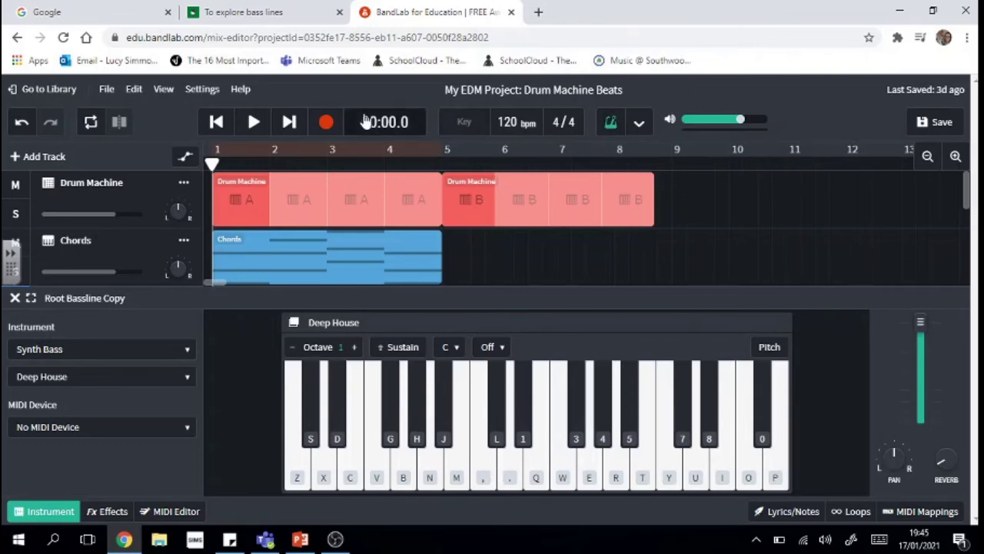
left_click(328, 124)
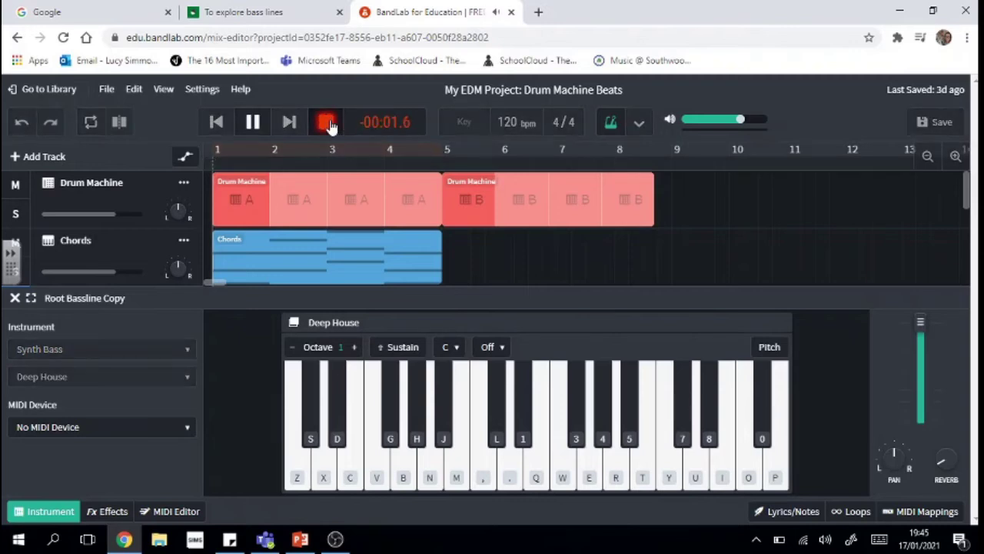
key("x")
key("x")
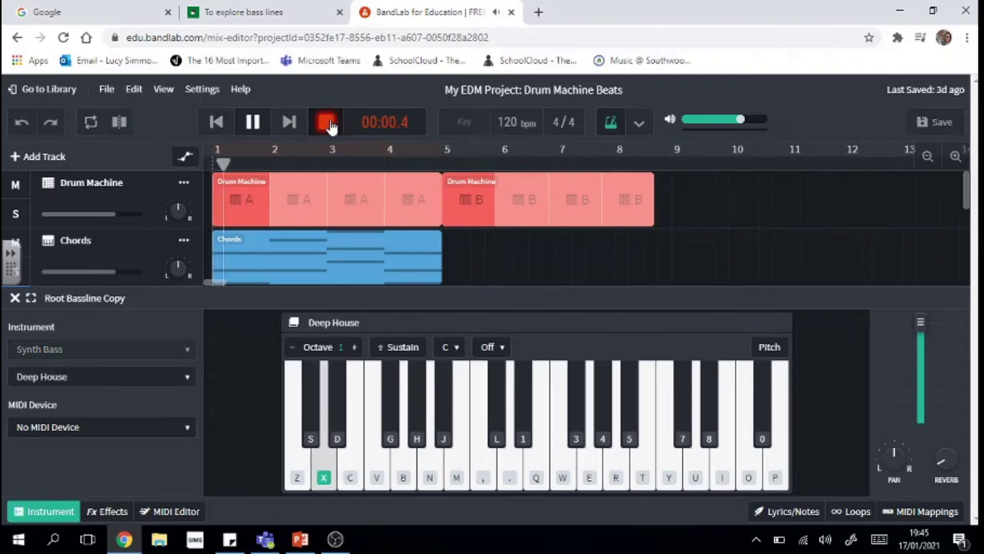
key("z")
key("v")
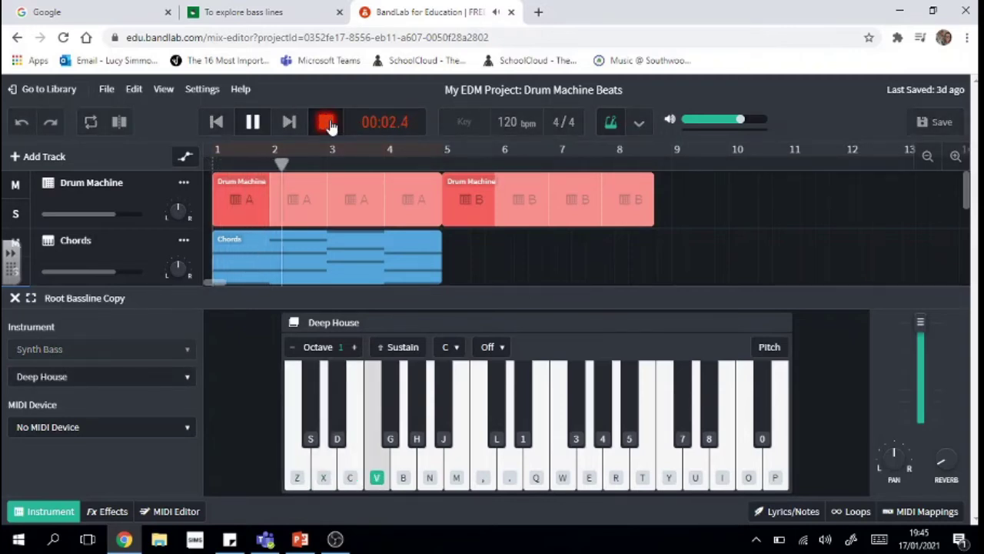
key("v")
key("v")
key("b")
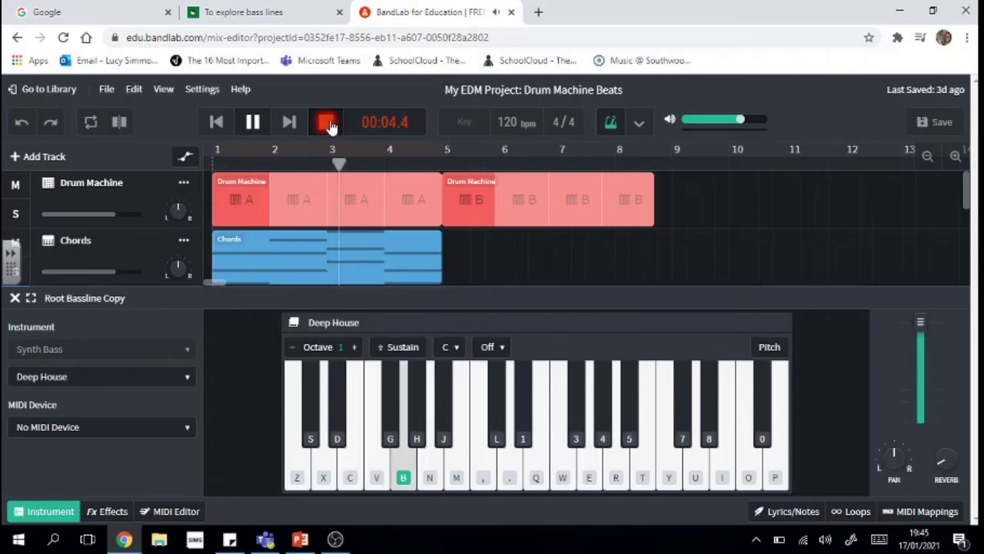
key("b")
key("v")
key("n")
key("x")
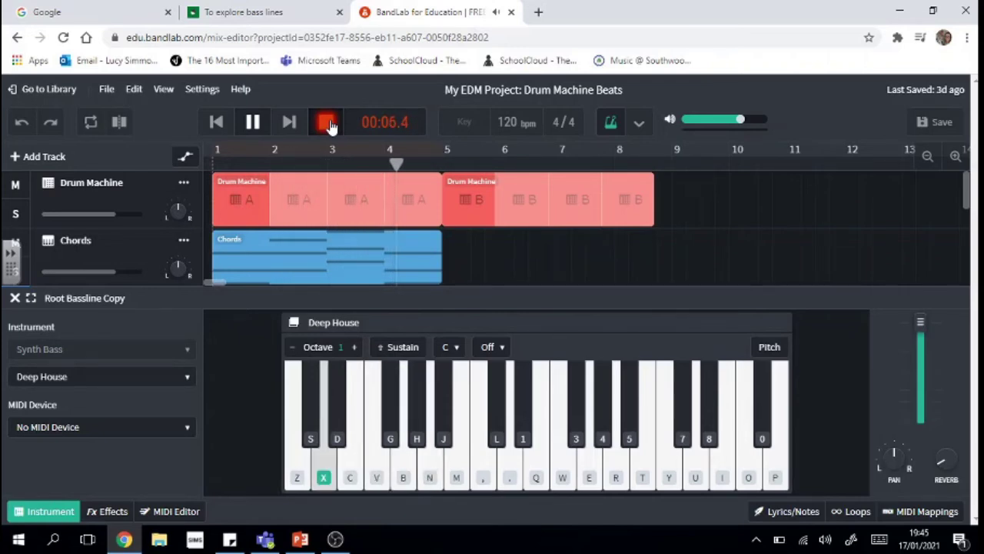
key("x")
key("x")
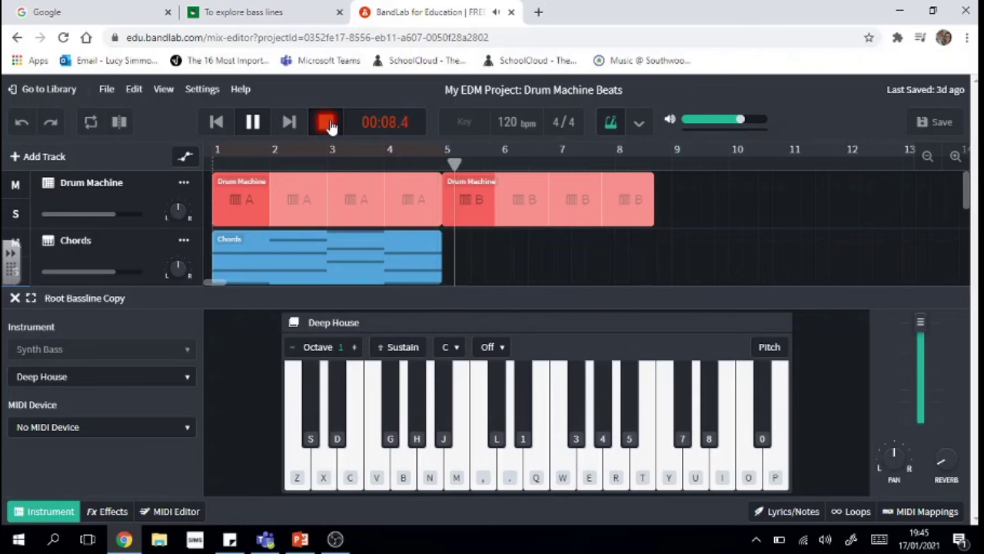
left_click(328, 125)
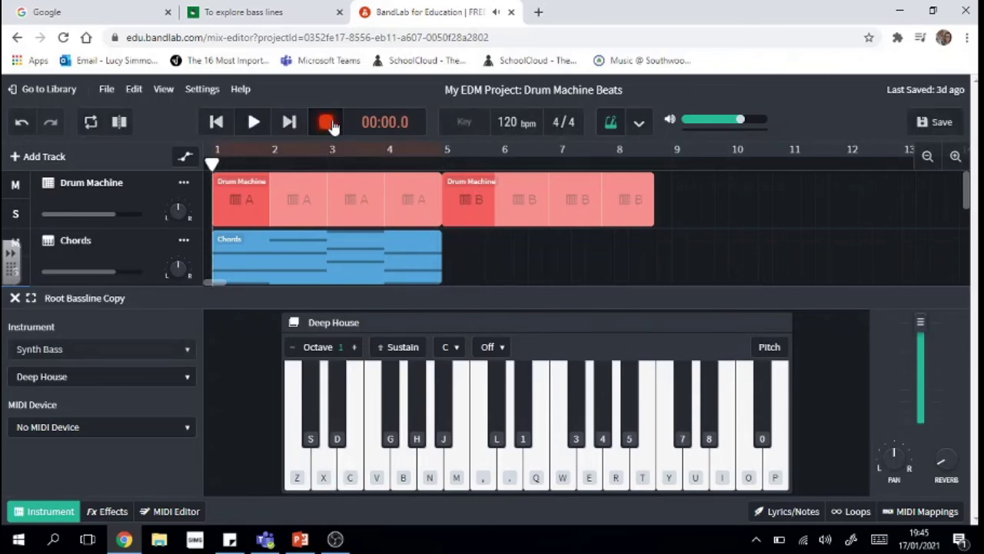
- Open the recorded riff in the MIDI Editor and play it back
left_click(15, 298)
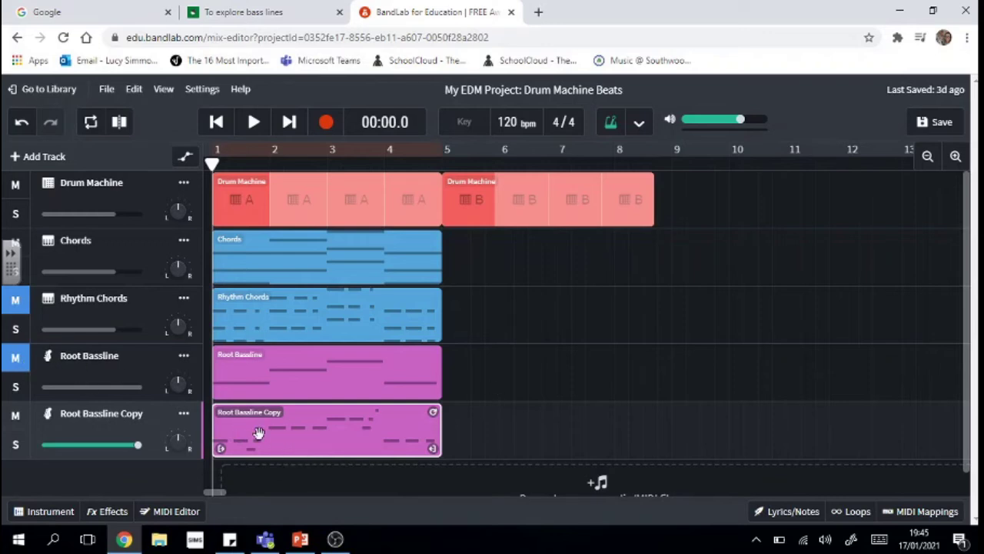
double_click(298, 437)
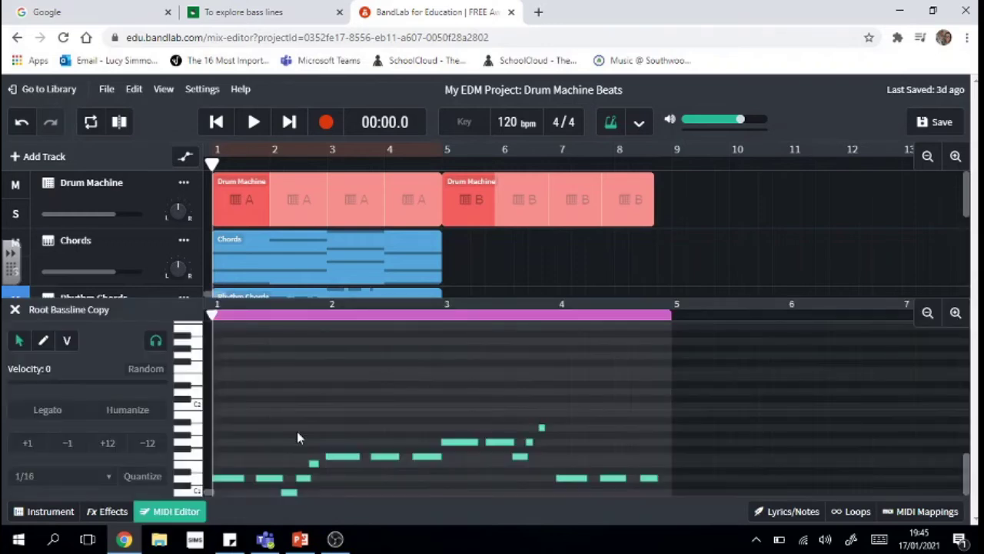
left_click(252, 123)
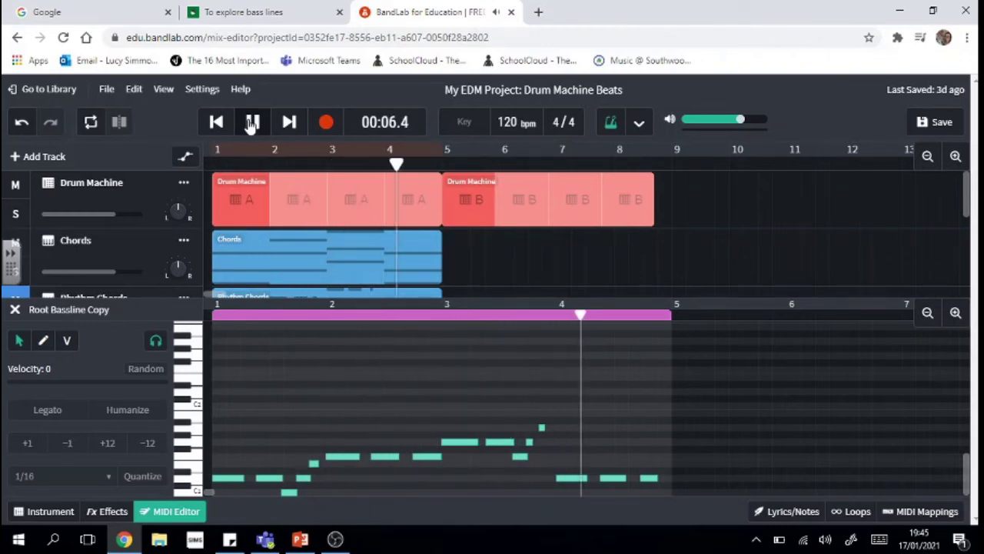
left_click(252, 123)
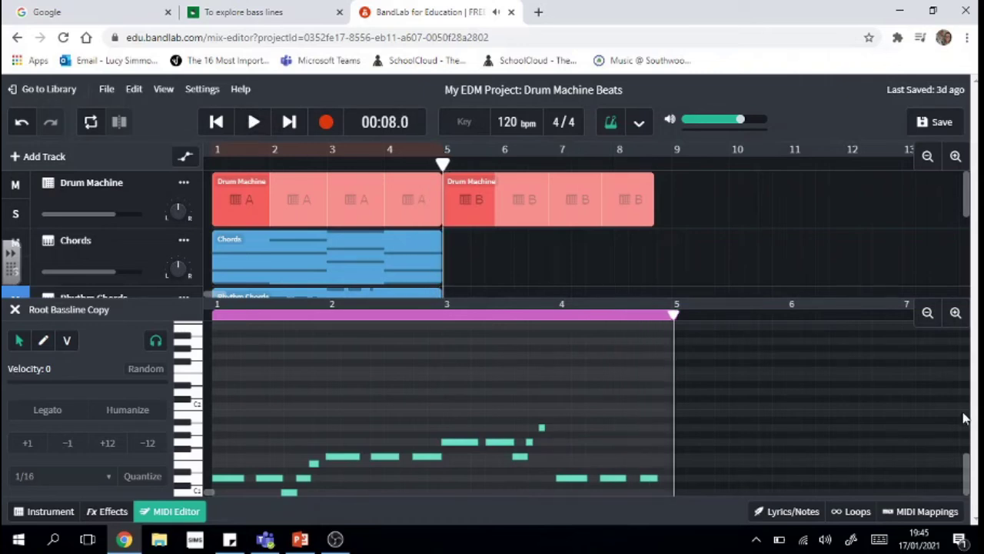
- Select all the riff notes, quantize them to 1/16, and close the editor
scroll(967, 476, "down", 2)
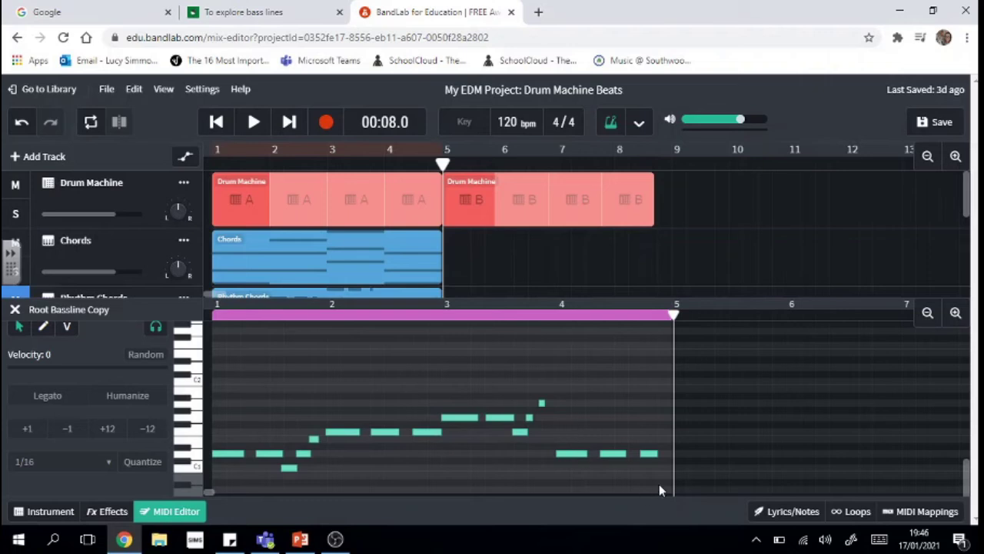
left_click_drag(666, 471, 203, 391)
left_click_drag(666, 490, 192, 381)
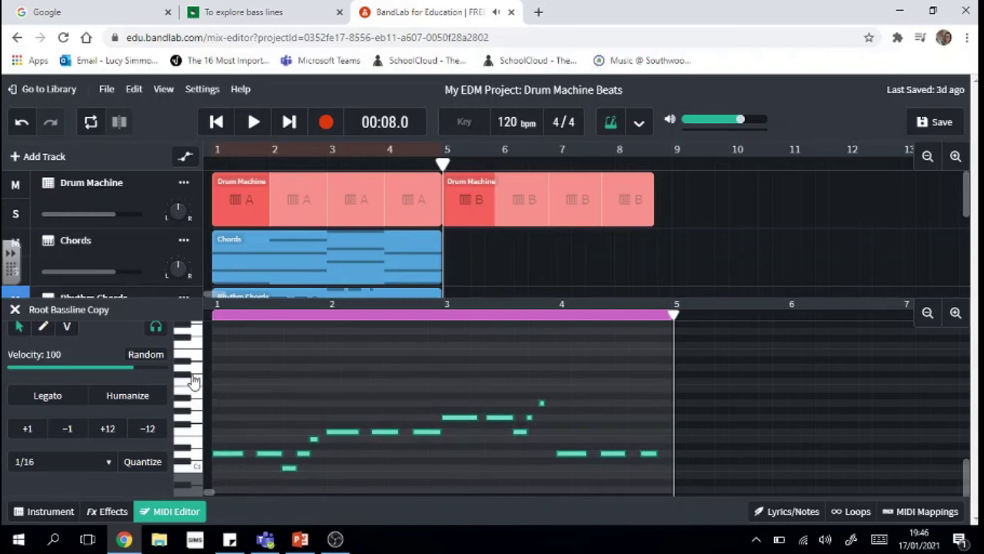
left_click(143, 461)
left_click(14, 310)
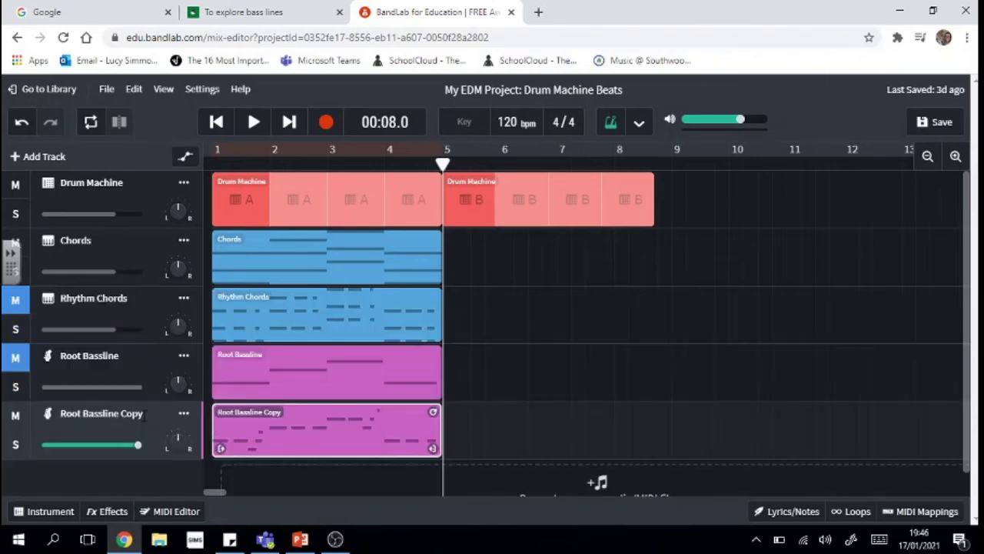
- Rename the copied bassline track to 'Bass Riff'
key("ctrl+a")
type("Bs")
key("BackSpace")
key("BackSpace")
type("Bass Riff")
key("Return")
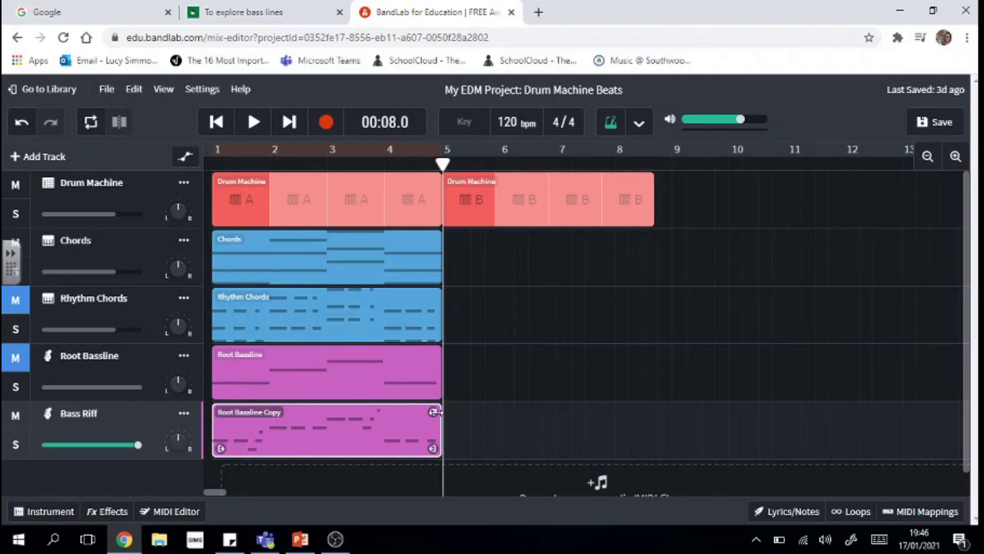
- Loop the Bass Riff clip to bar 9 and the Chords clip out toward bar 9
left_click_drag(435, 412, 666, 412)
left_click(380, 240)
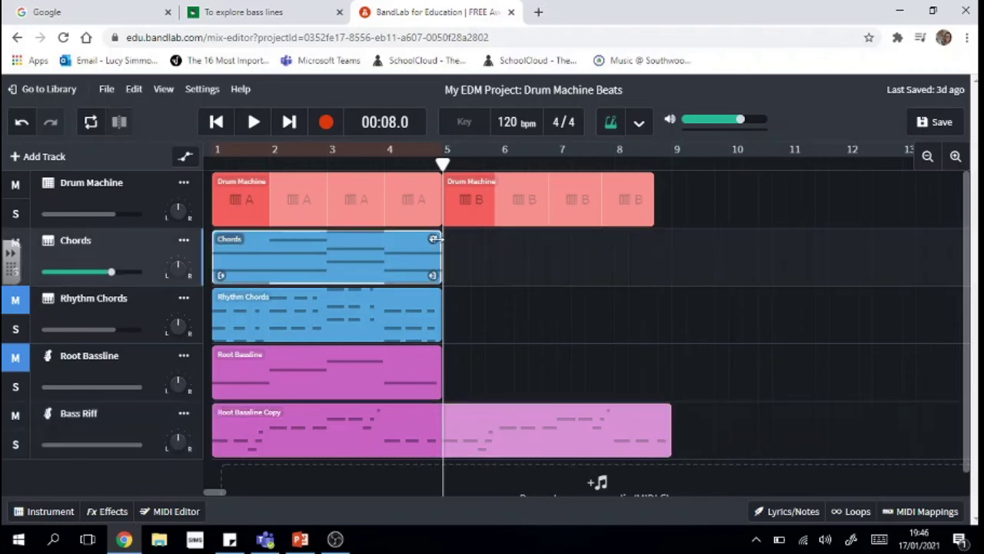
left_click_drag(434, 239, 649, 223)
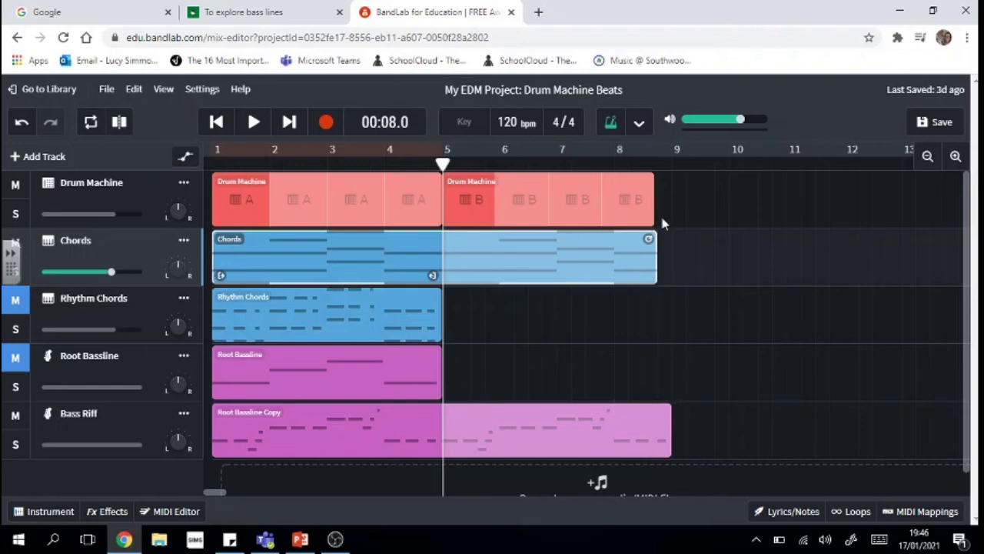
left_click(664, 362)
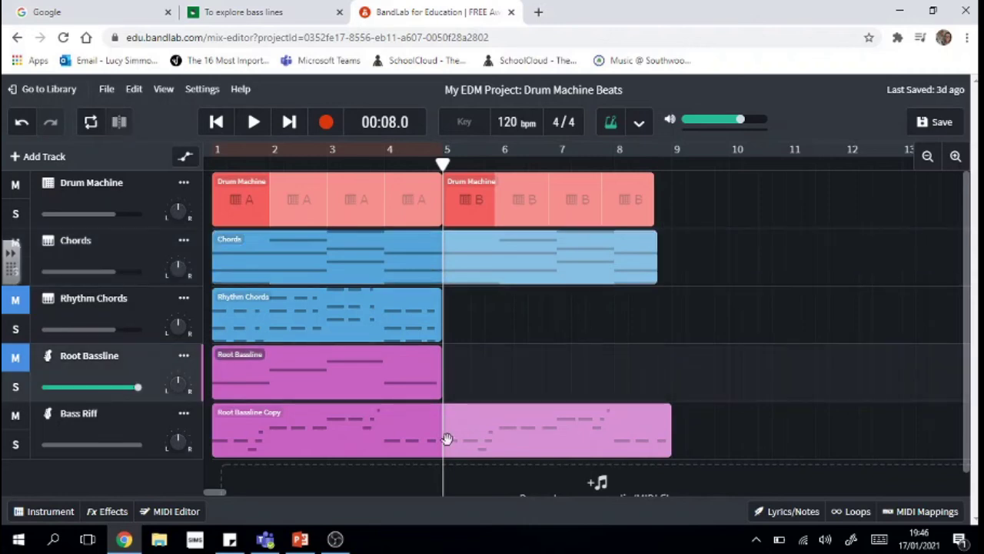
left_click(216, 121)
left_click(253, 123)
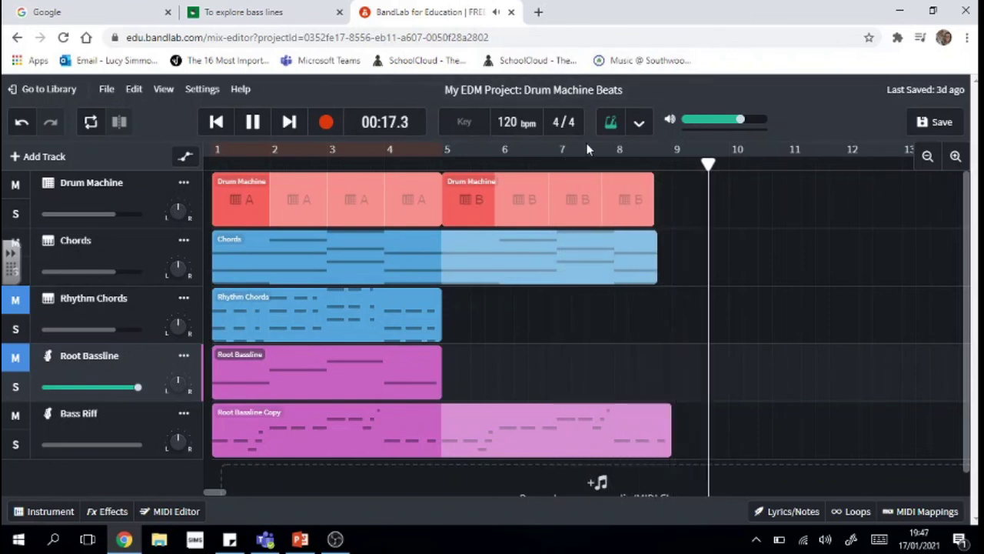
left_click(610, 122)
left_click(253, 122)
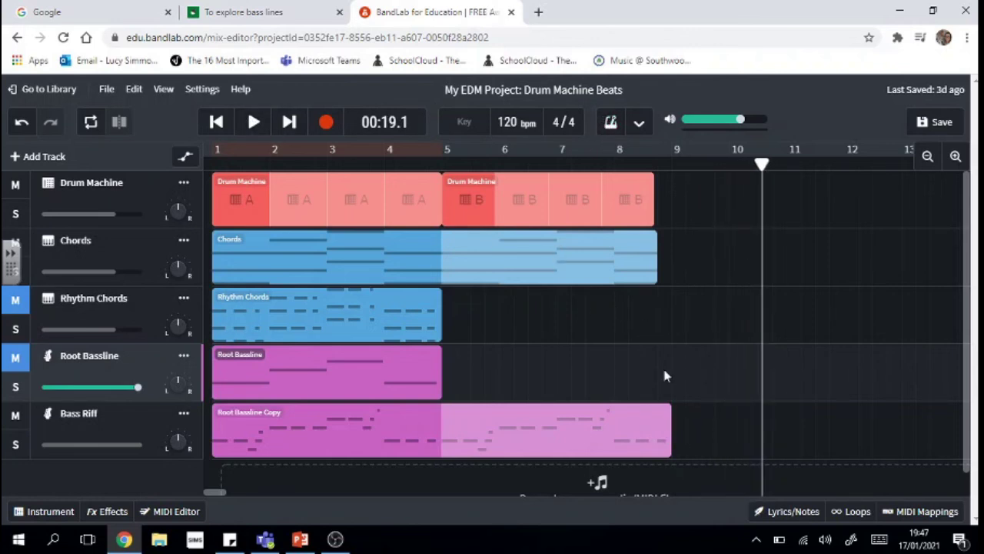
- In the Chords MIDI Editor, stretch the loop slightly so it ends at bar 9 with Bass Riff
double_click(549, 256)
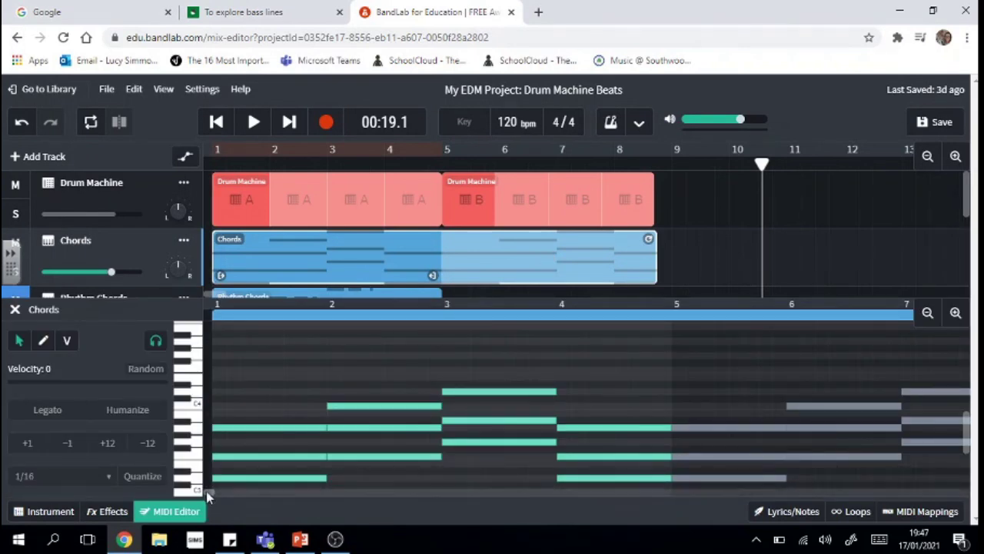
scroll(209, 490, "right", 5)
scroll(216, 496, "right", 2)
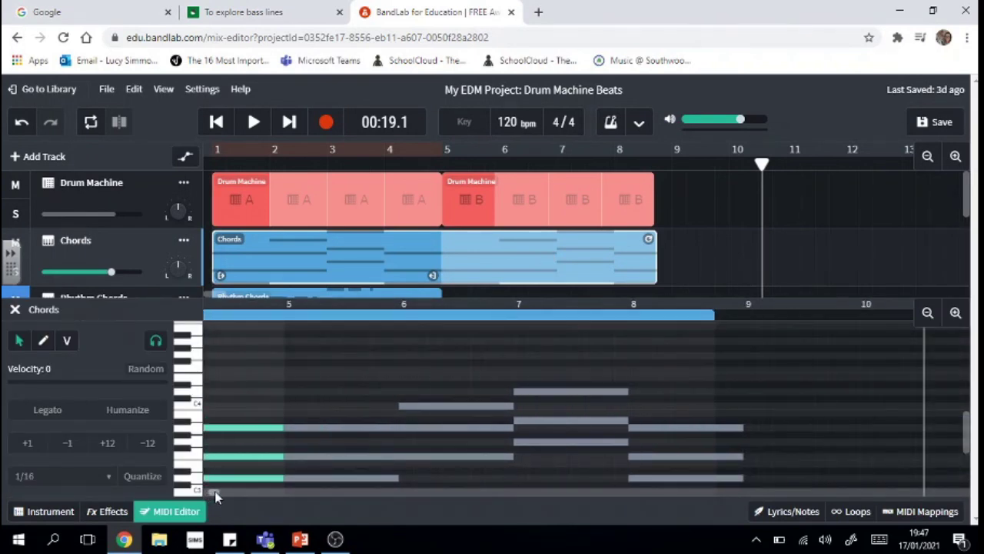
scroll(215, 495, "left", 2)
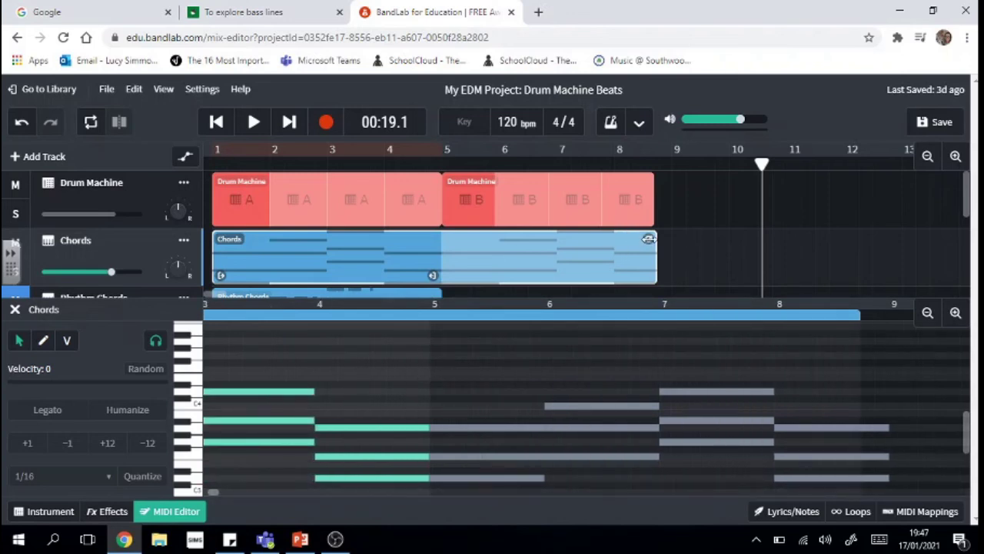
left_click_drag(648, 239, 662, 239)
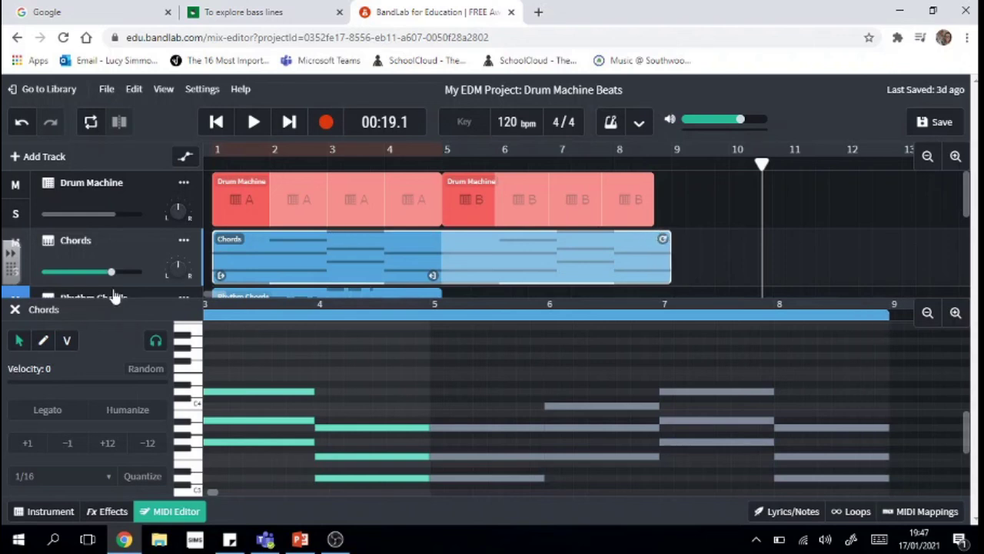
left_click(14, 310)
- Experiment with the Drum Machine B loop and position, and trim the Chords loop back to bar 5
left_click(639, 210)
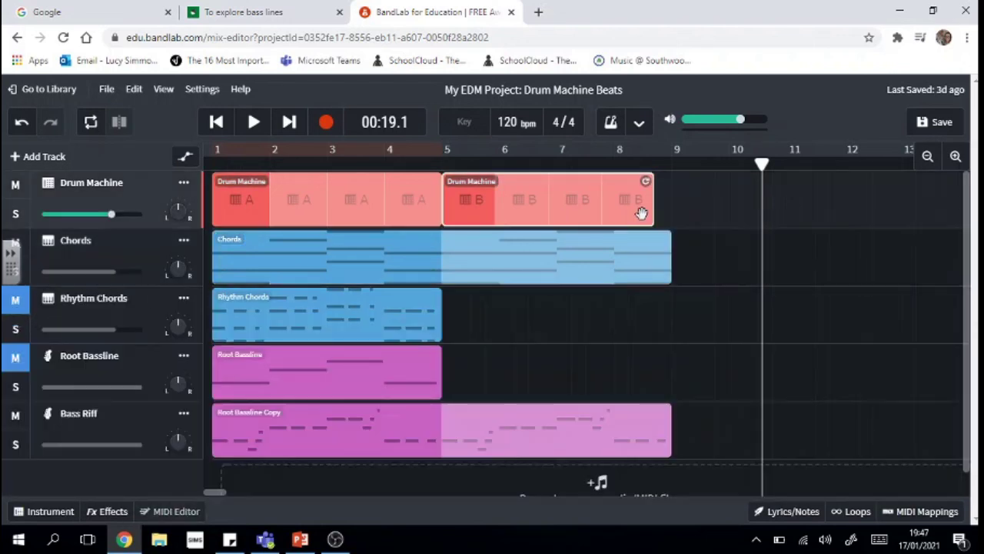
mouse_move(647, 183)
left_mouse_down()
mouse_move(666, 183)
mouse_move(479, 182)
mouse_move(645, 182)
mouse_move(670, 193)
mouse_move(659, 194)
left_mouse_up()
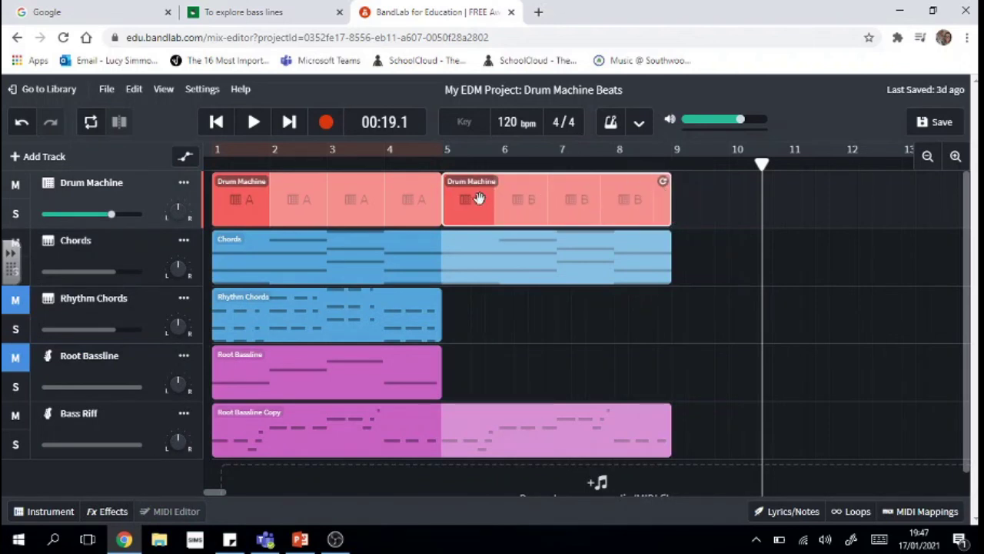
mouse_move(466, 201)
left_mouse_down()
mouse_move(521, 199)
mouse_move(469, 198)
left_mouse_up()
left_click_drag(663, 180, 646, 181)
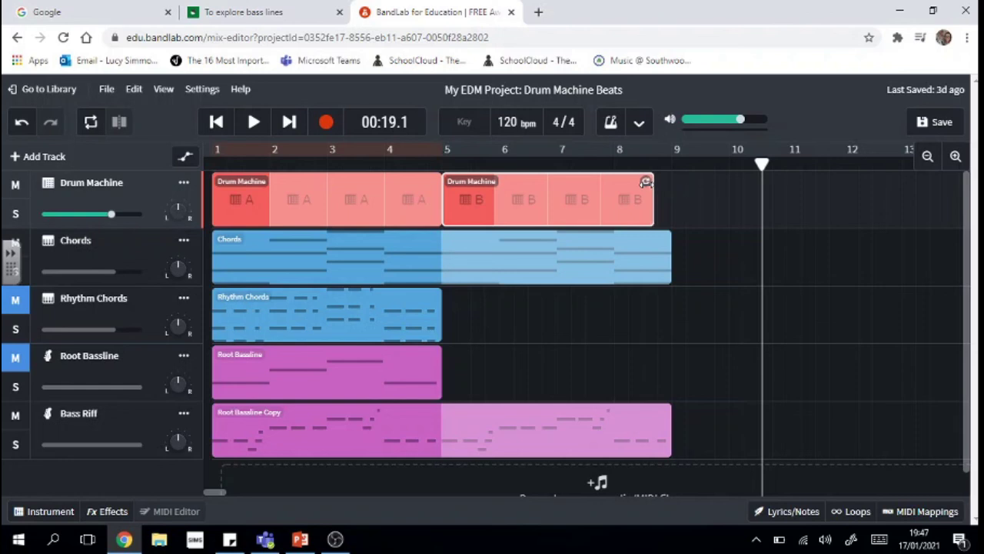
left_click(465, 249)
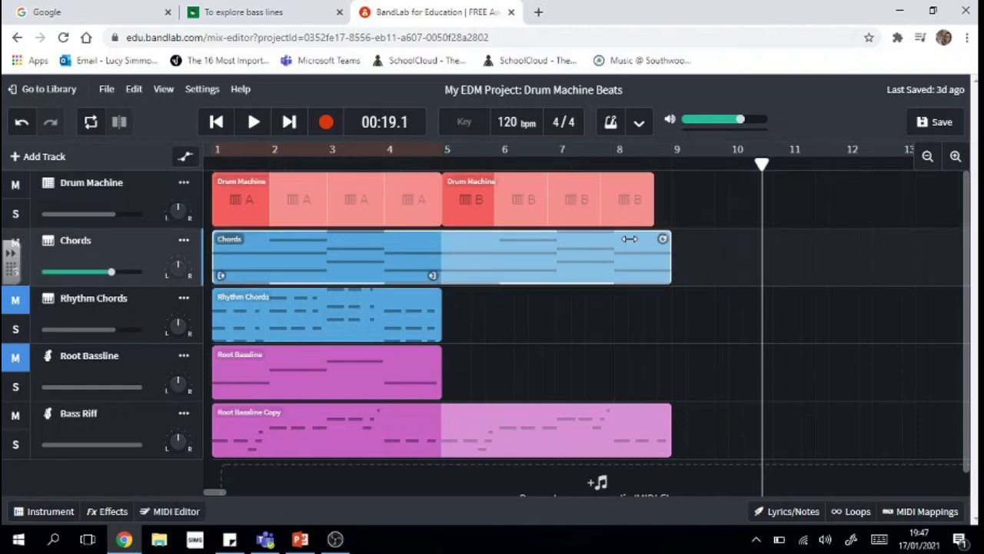
left_click_drag(577, 239, 410, 236)
left_click_drag(300, 246, 279, 266)
- Delete the Drum Machine B section, then loop Drum Machine A and Chords out to bar 9
left_click(523, 206)
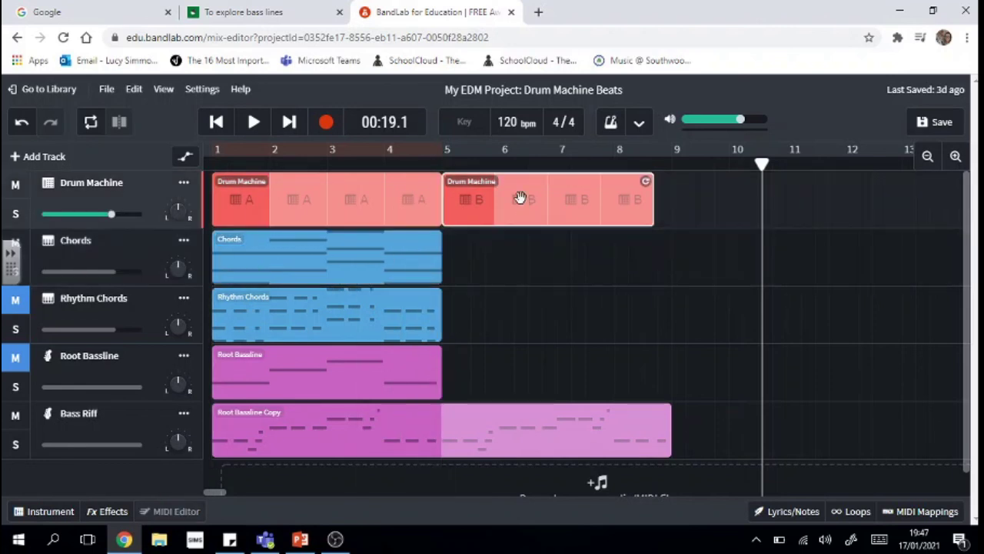
key("Delete")
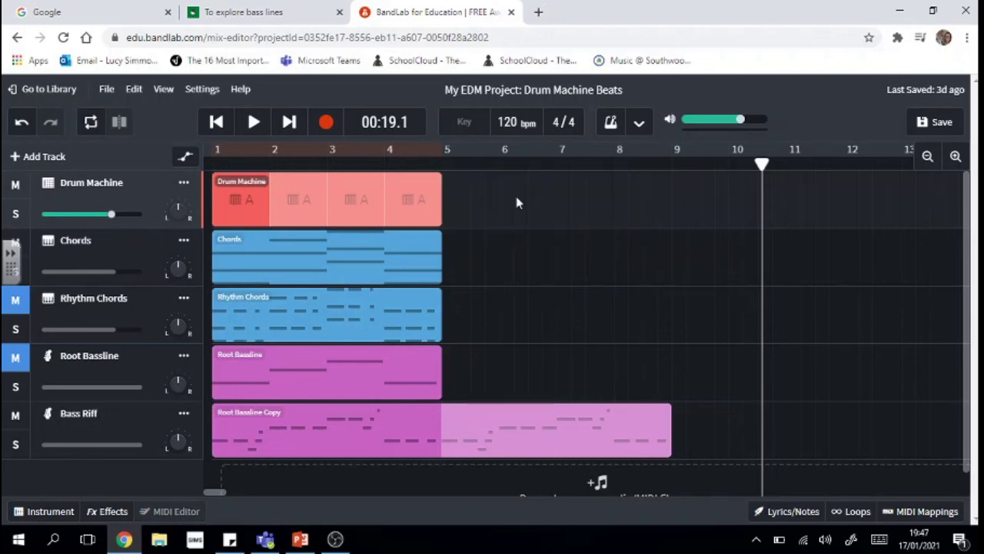
left_click(415, 204)
left_click_drag(467, 179, 665, 182)
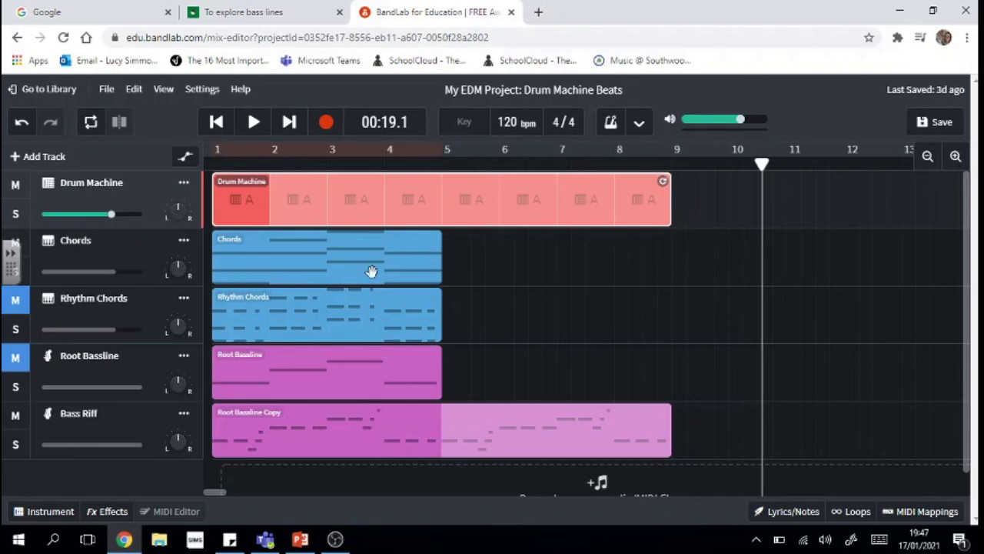
left_click(432, 253)
left_click_drag(436, 238, 666, 239)
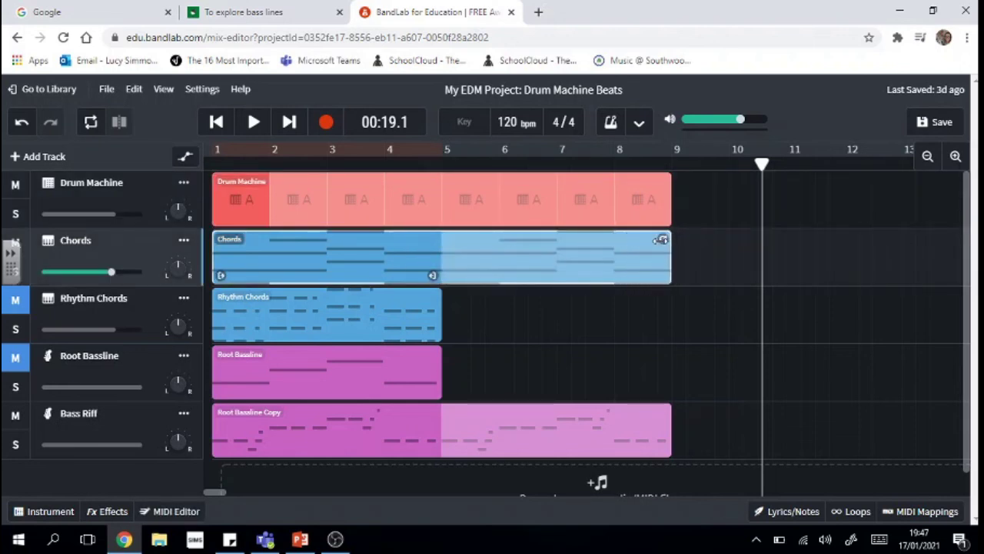
left_click(217, 125)
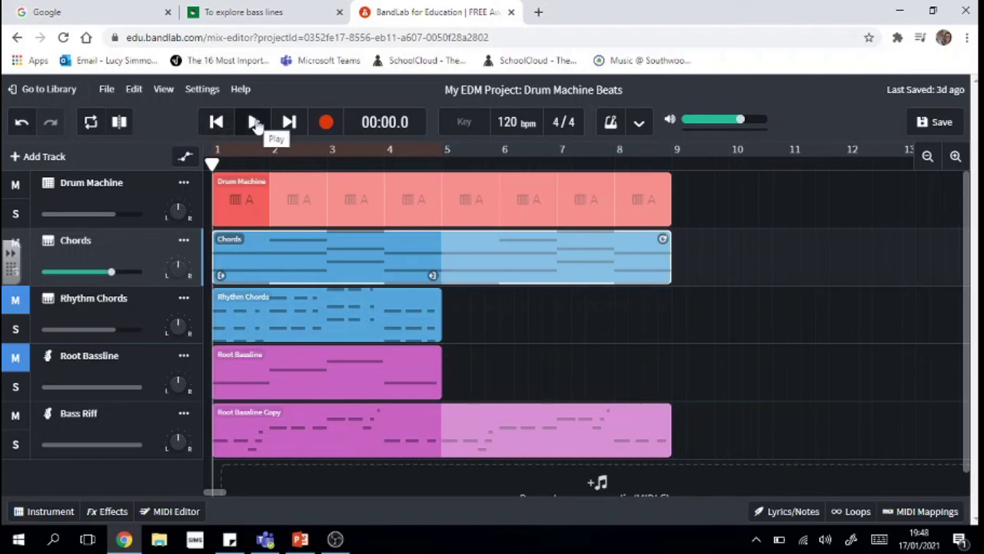
left_click(255, 124)
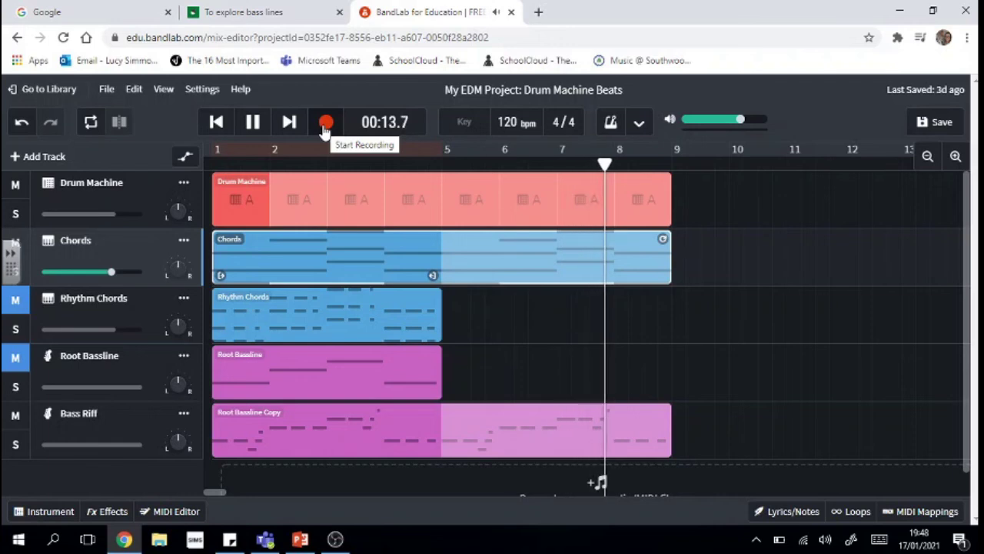
left_click(252, 122)
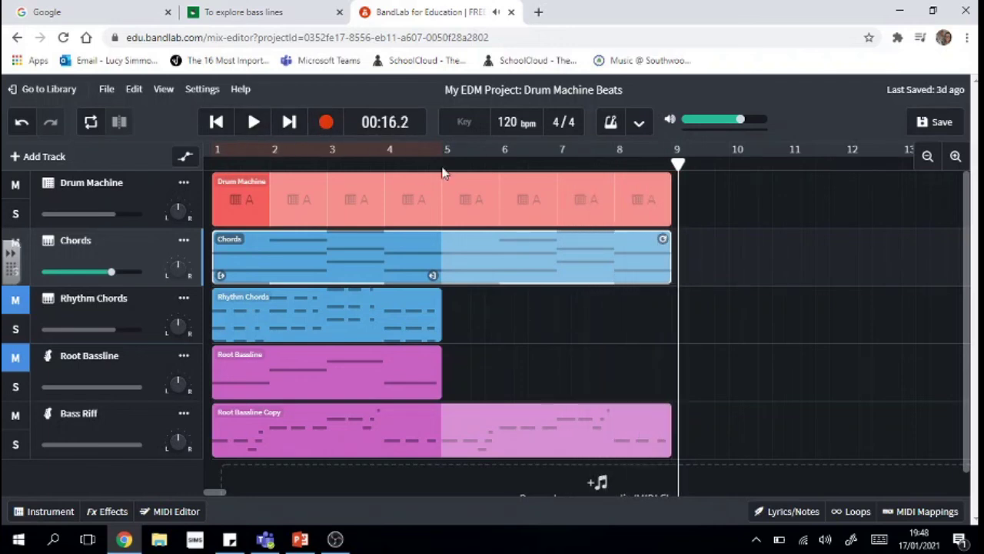